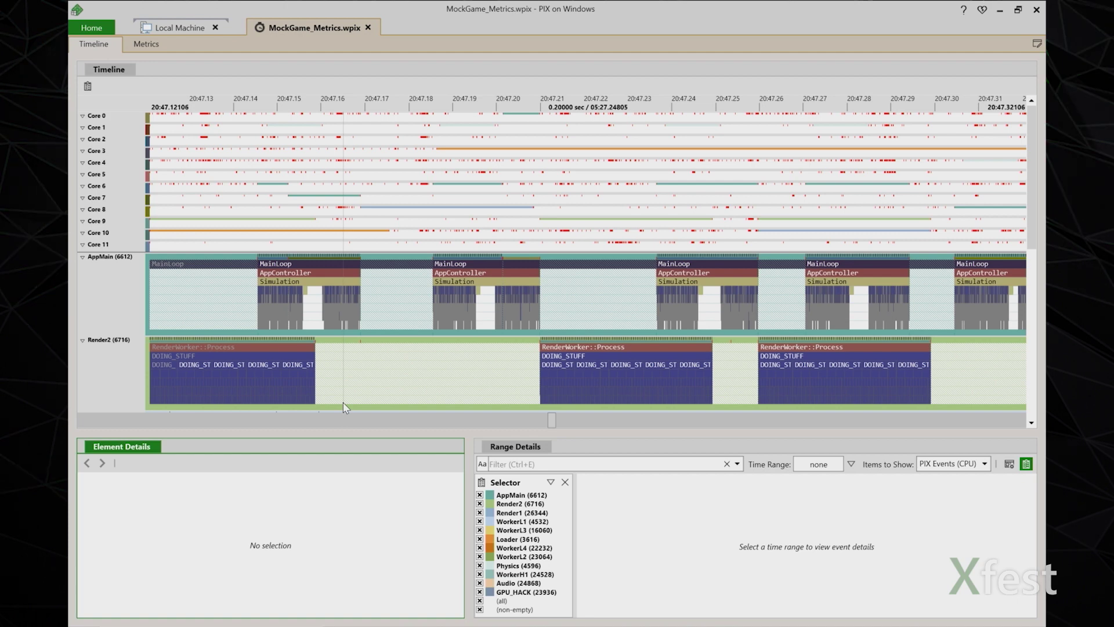
Graph the AppMain thread's MainLoop event, the one just before 20:47.20, in the metrics view.
{"action": "scroll", "coordinate": [517, 304], "scroll_direction": "left", "scroll_amount": 1}
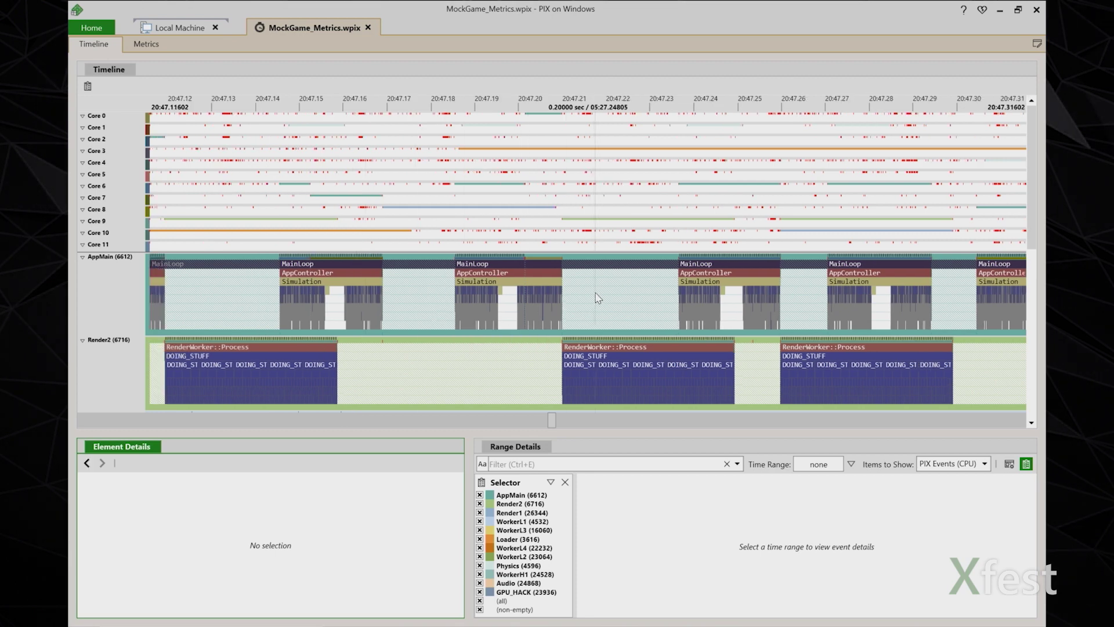
{"action": "mouse_move", "coordinate": [551, 268]}
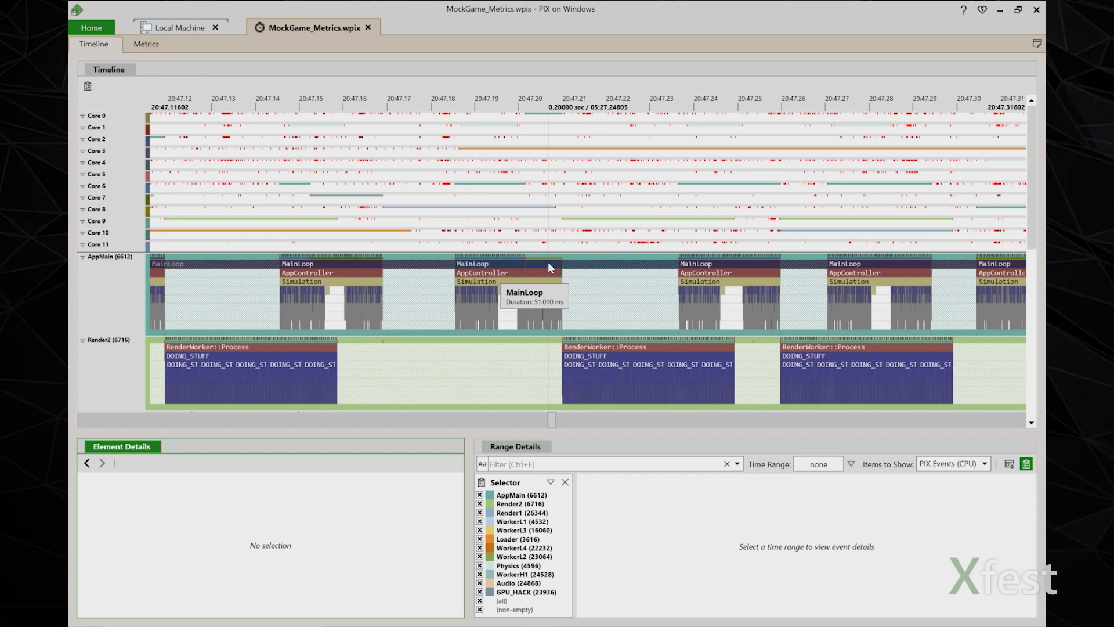
{"action": "left_click", "coordinate": [548, 264]}
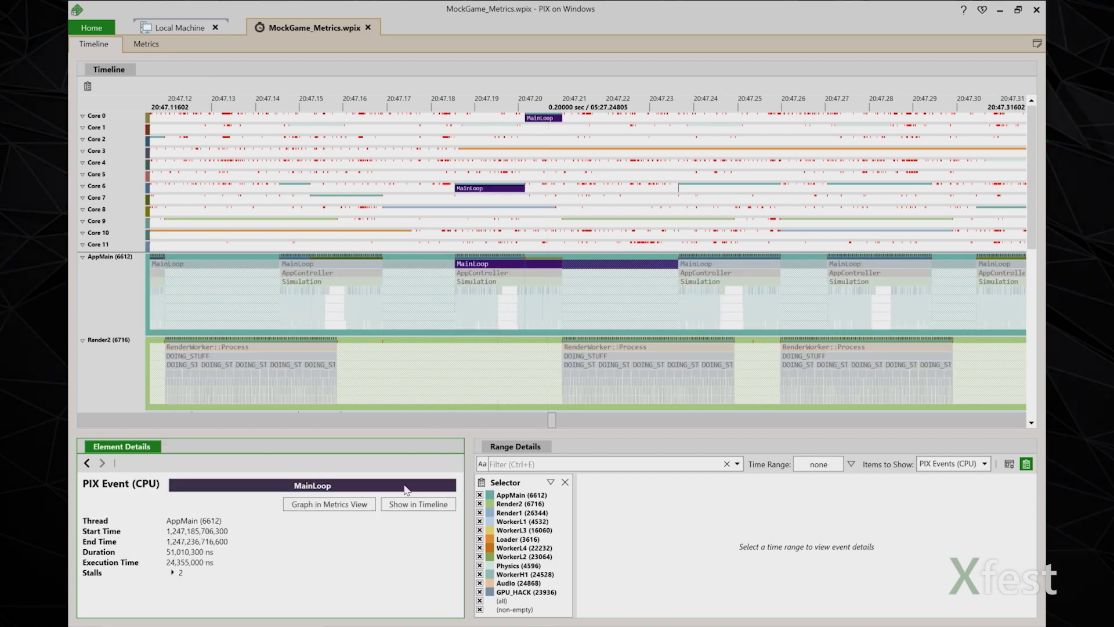
{"action": "left_click", "coordinate": [356, 502]}
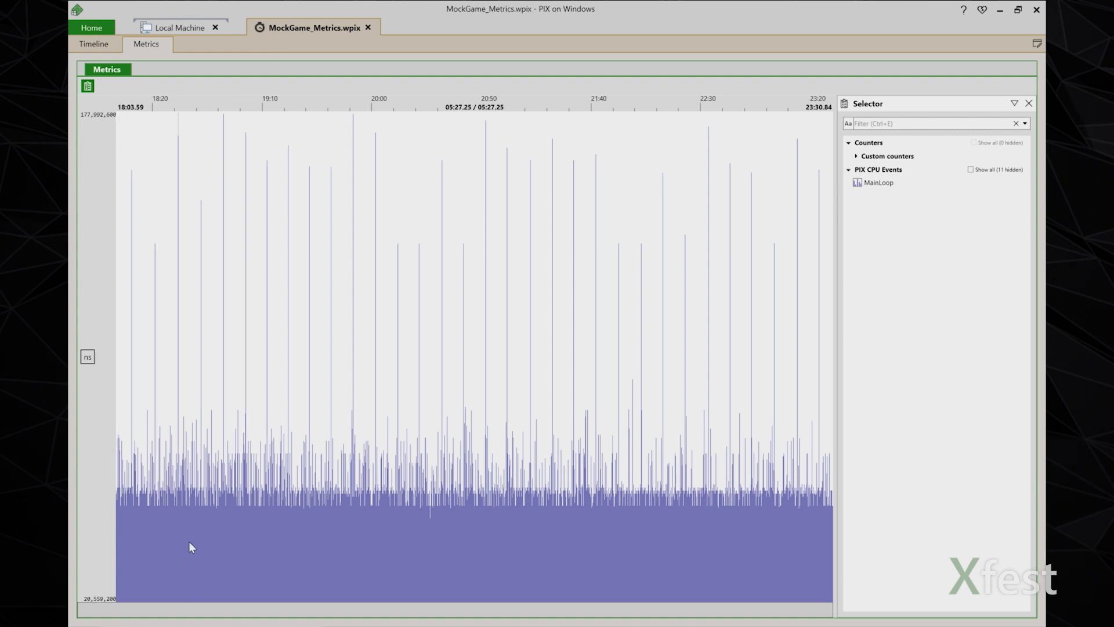
Zoom the MainLoop graph to a range of about 6.72 seconds around the tall spike just before 20:00.
{"action": "mouse_move", "coordinate": [225, 545]}
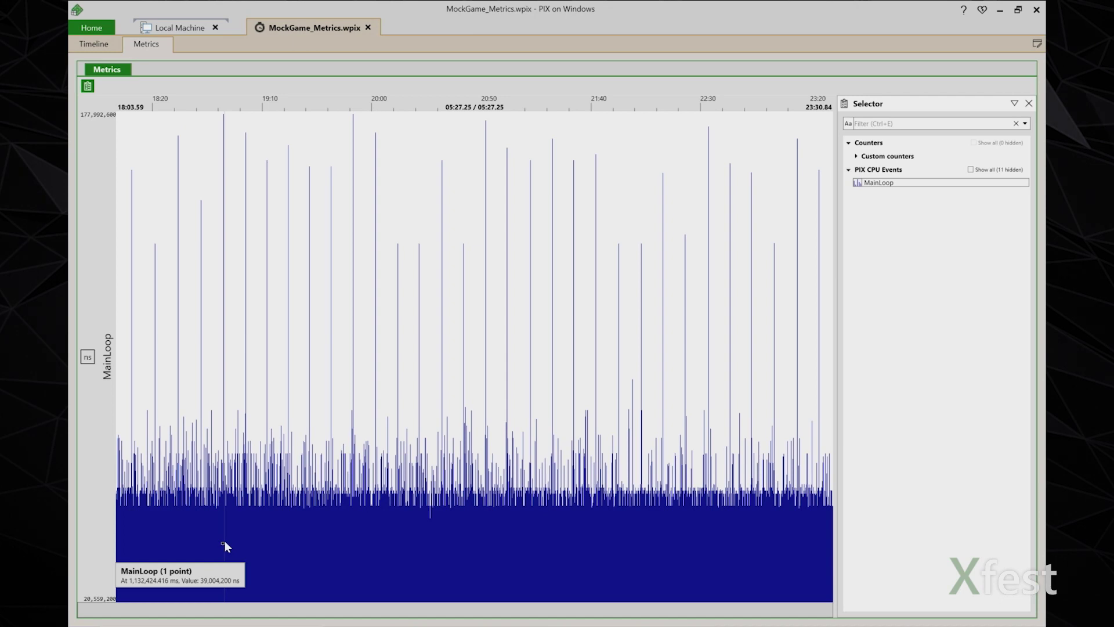
{"action": "mouse_move", "coordinate": [289, 534]}
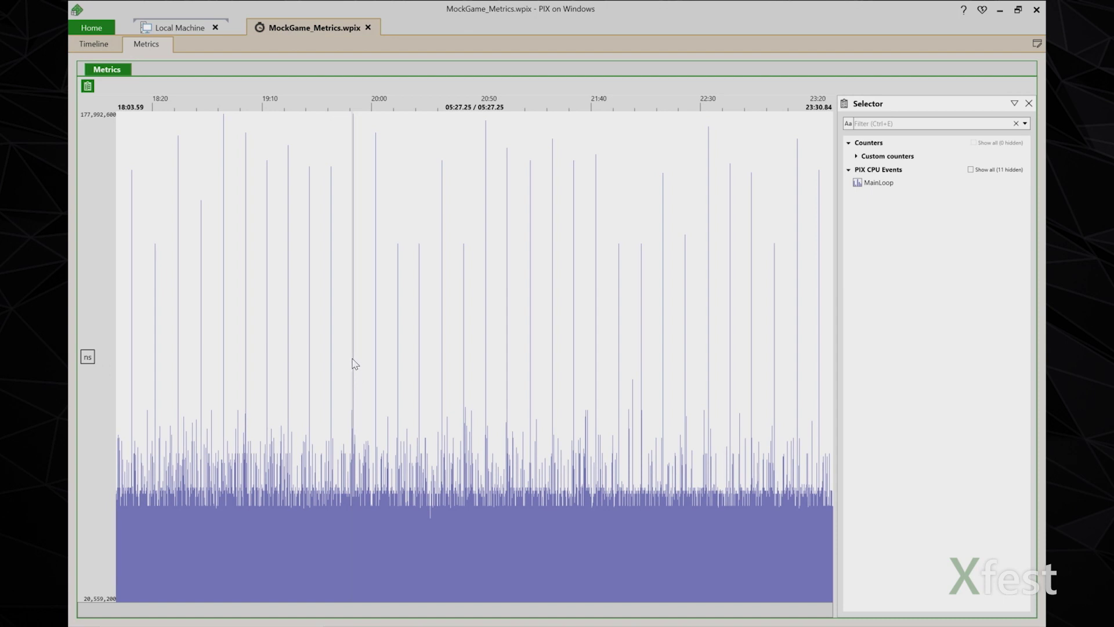
{"action": "left_click_drag", "start_coordinate": [349, 348], "coordinate": [362, 349]}
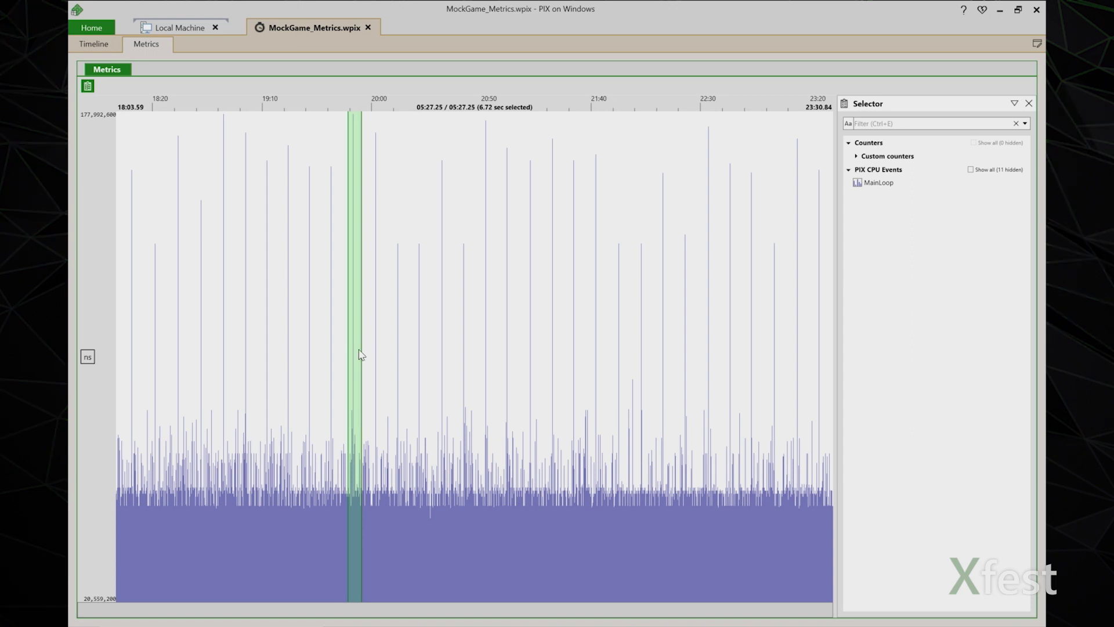
{"action": "right_click", "coordinate": [357, 354]}
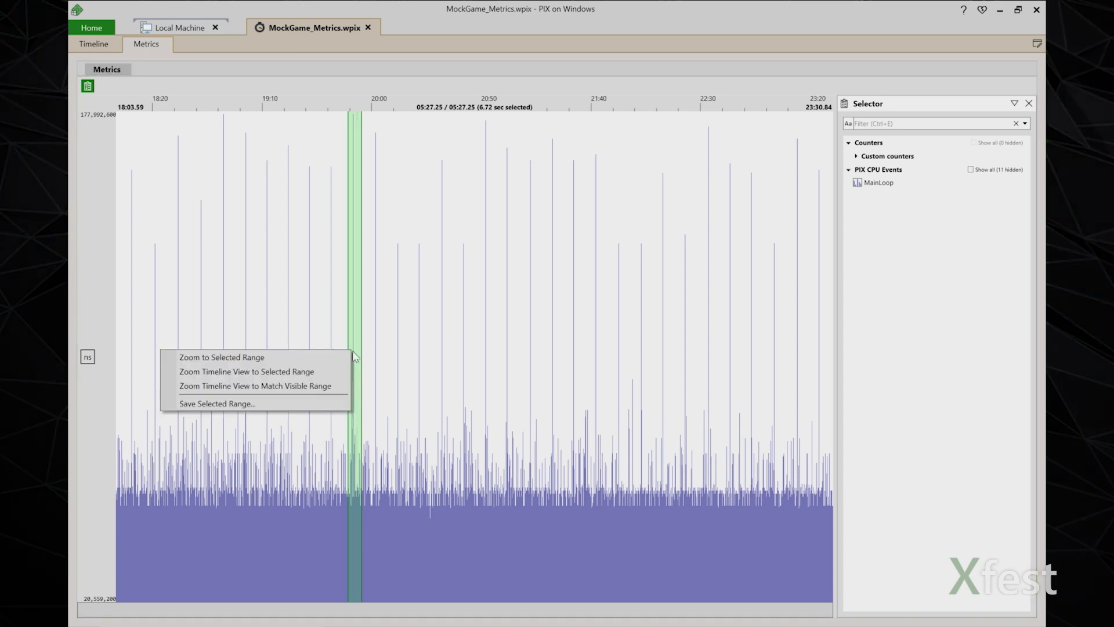
{"action": "left_click", "coordinate": [278, 359]}
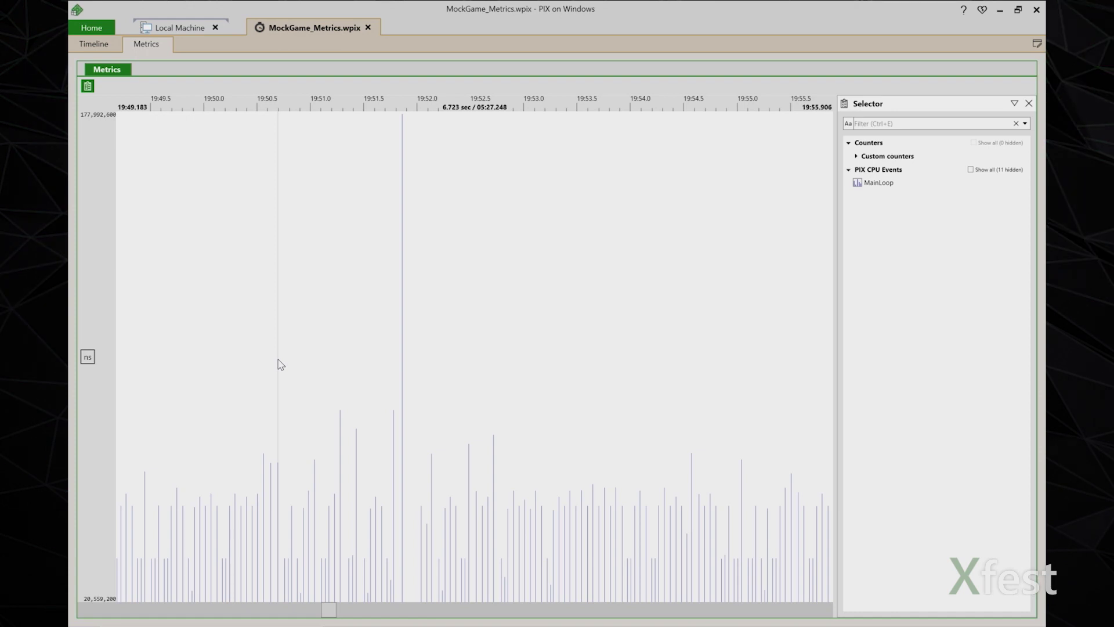
Select about 0.516 seconds around the tallest MainLoop spike and zoom the timeline view to that range.
{"action": "left_click_drag", "start_coordinate": [378, 427], "coordinate": [435, 424]}
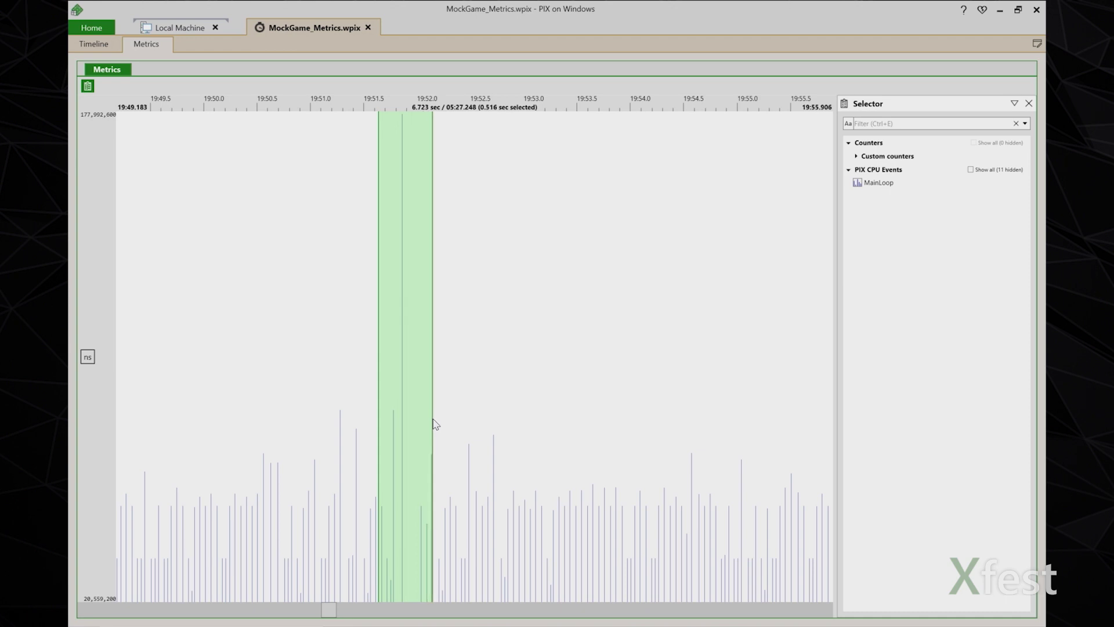
{"action": "right_click", "coordinate": [415, 355]}
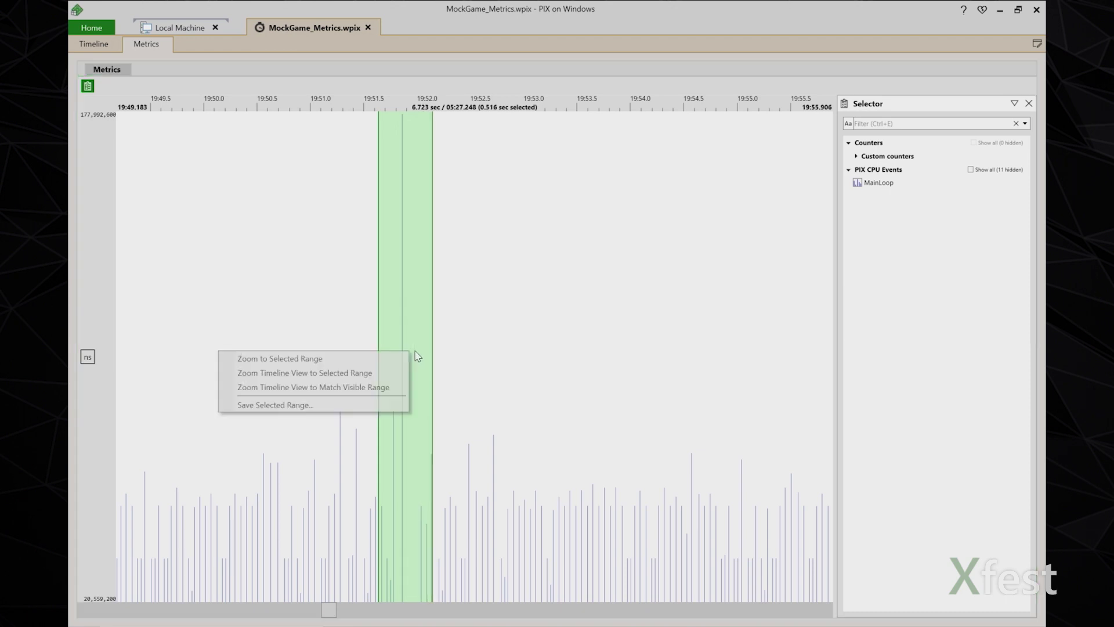
{"action": "left_click", "coordinate": [363, 376]}
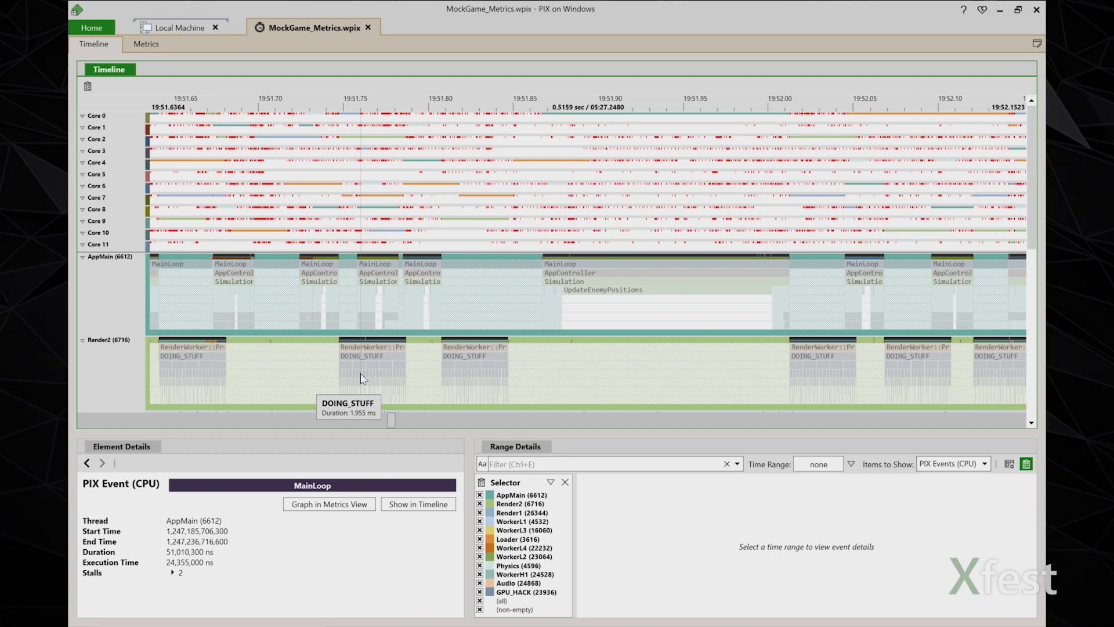
Add the long UpdateEnemyPositions event inside the longest MainLoop on AppMain to the metrics graph.
{"action": "left_click", "coordinate": [626, 315]}
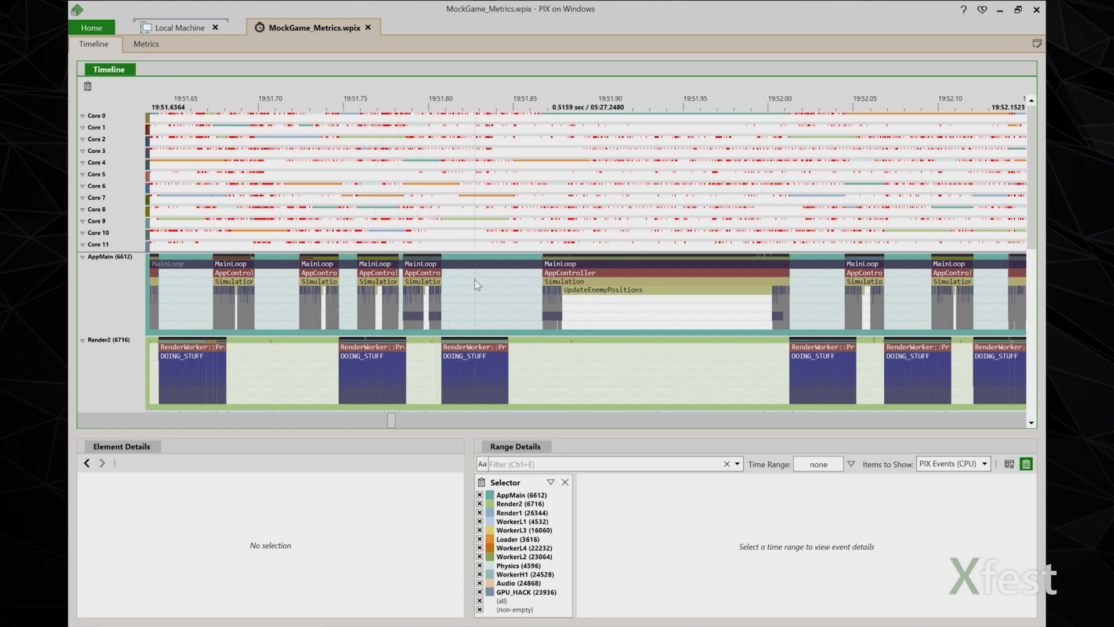
{"action": "mouse_move", "coordinate": [656, 294]}
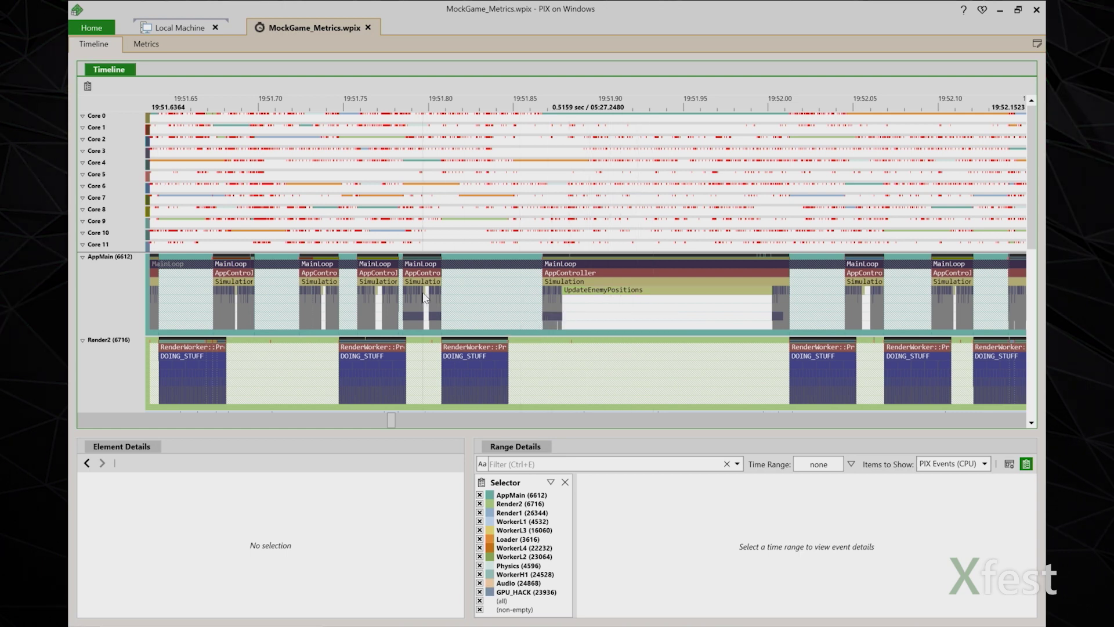
{"action": "mouse_move", "coordinate": [428, 296]}
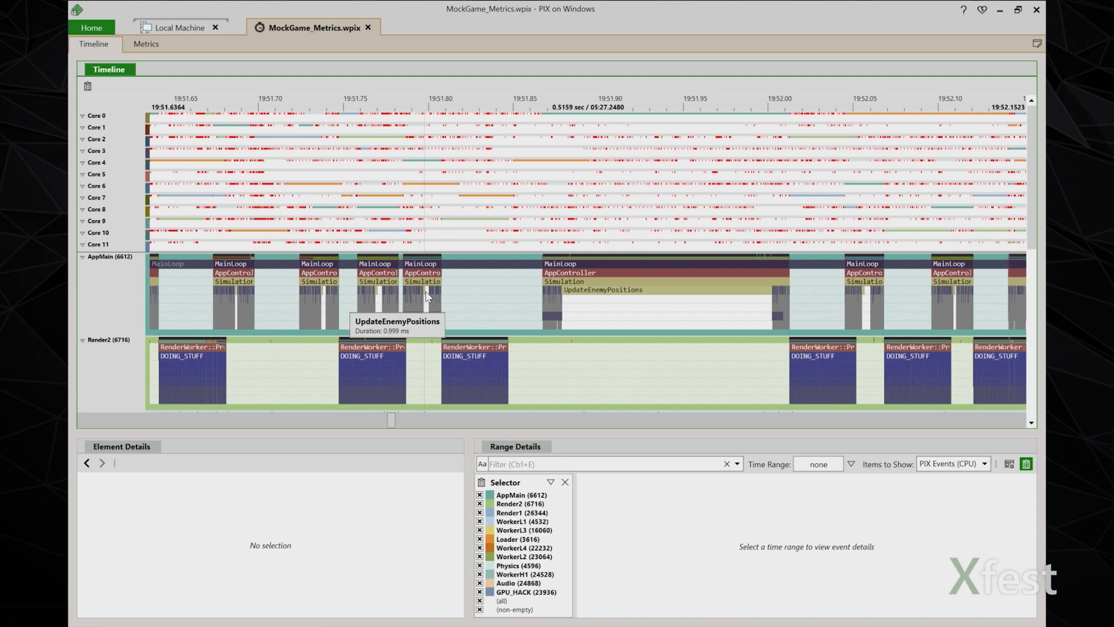
{"action": "left_click", "coordinate": [652, 290]}
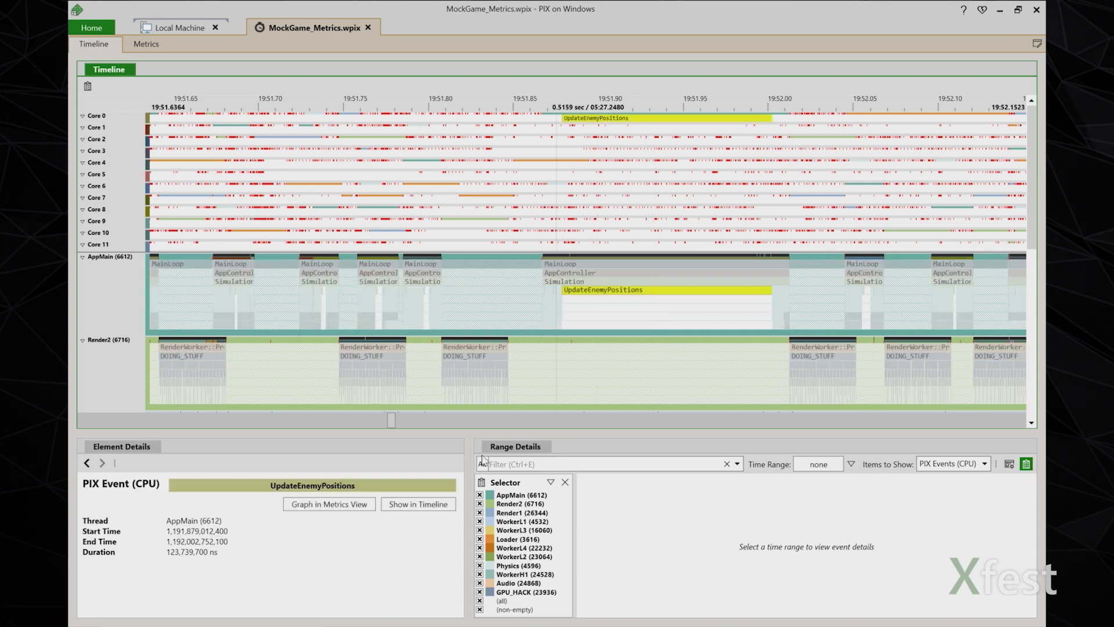
{"action": "left_click", "coordinate": [347, 505]}
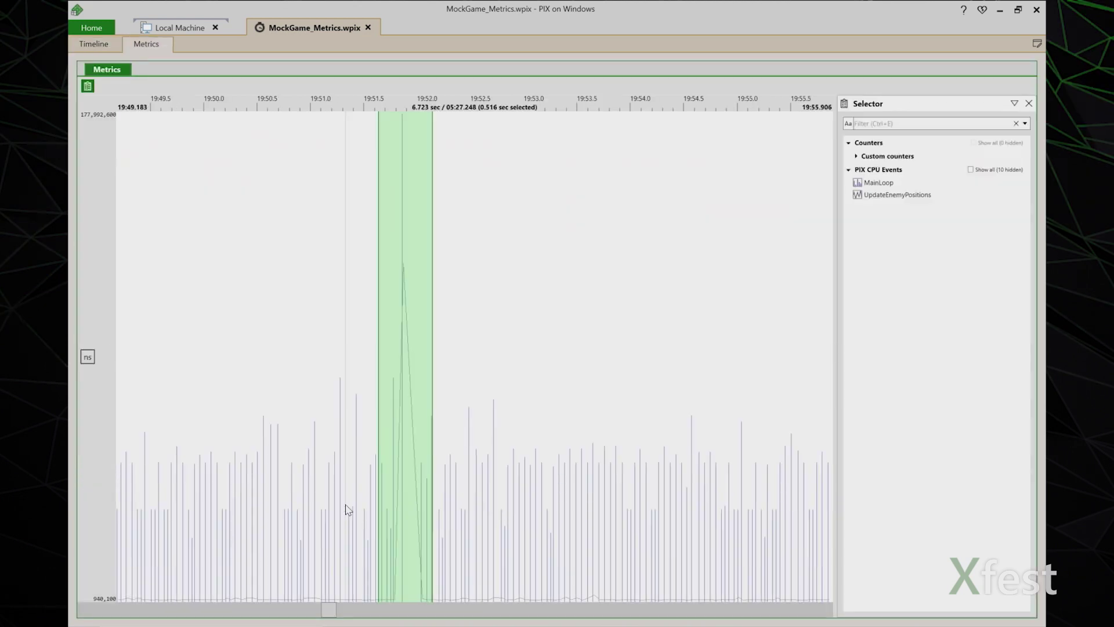
Change the UpdateEnemyPositions graph to the Impulse line style and a red color.
{"action": "left_click", "coordinate": [915, 197]}
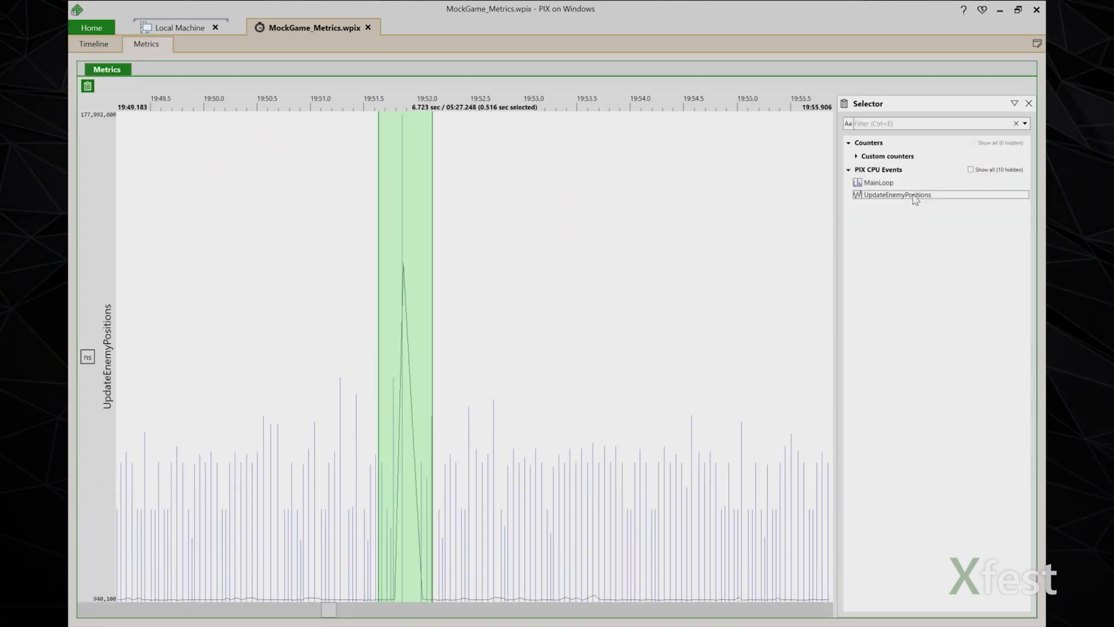
{"action": "right_click", "coordinate": [915, 197]}
{"action": "mouse_move", "coordinate": [859, 217]}
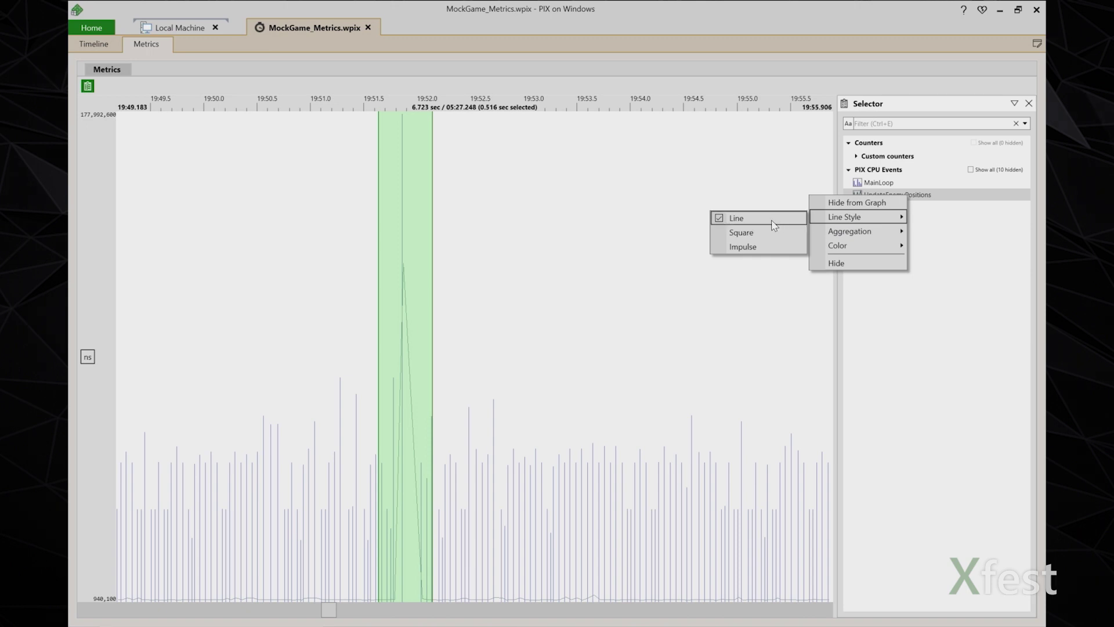
{"action": "left_click", "coordinate": [769, 248]}
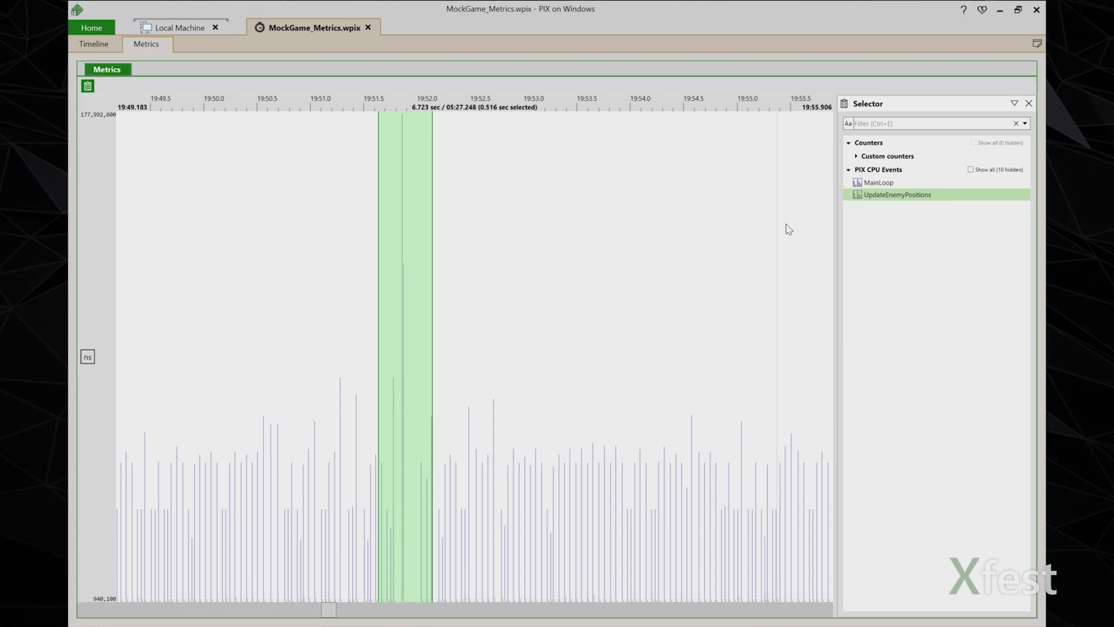
{"action": "right_click", "coordinate": [883, 202]}
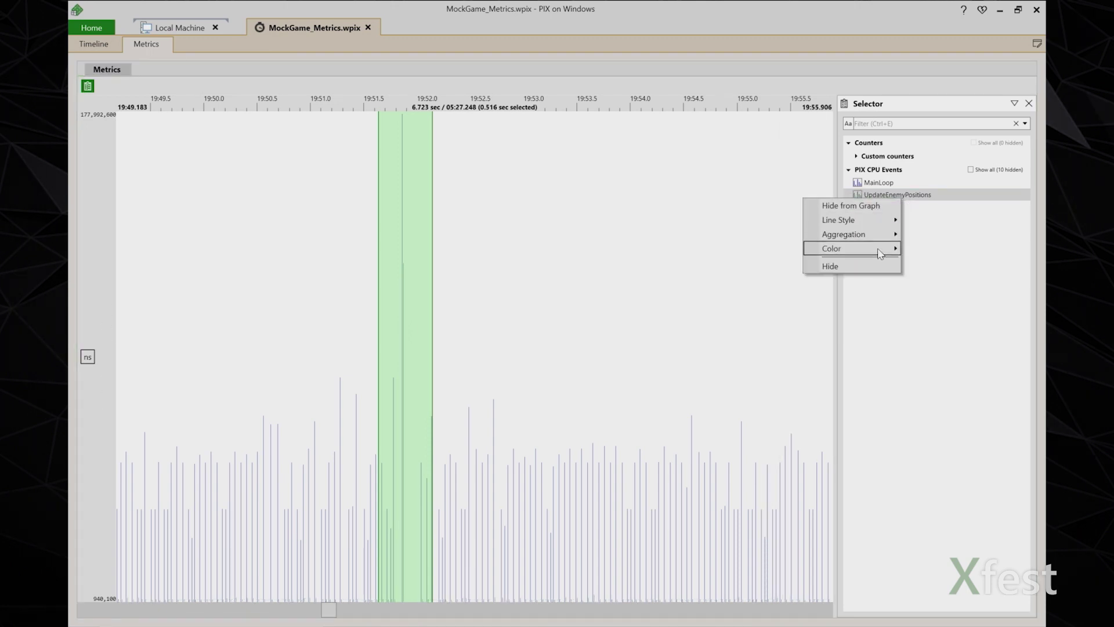
{"action": "mouse_move", "coordinate": [881, 254]}
{"action": "left_click", "coordinate": [753, 293]}
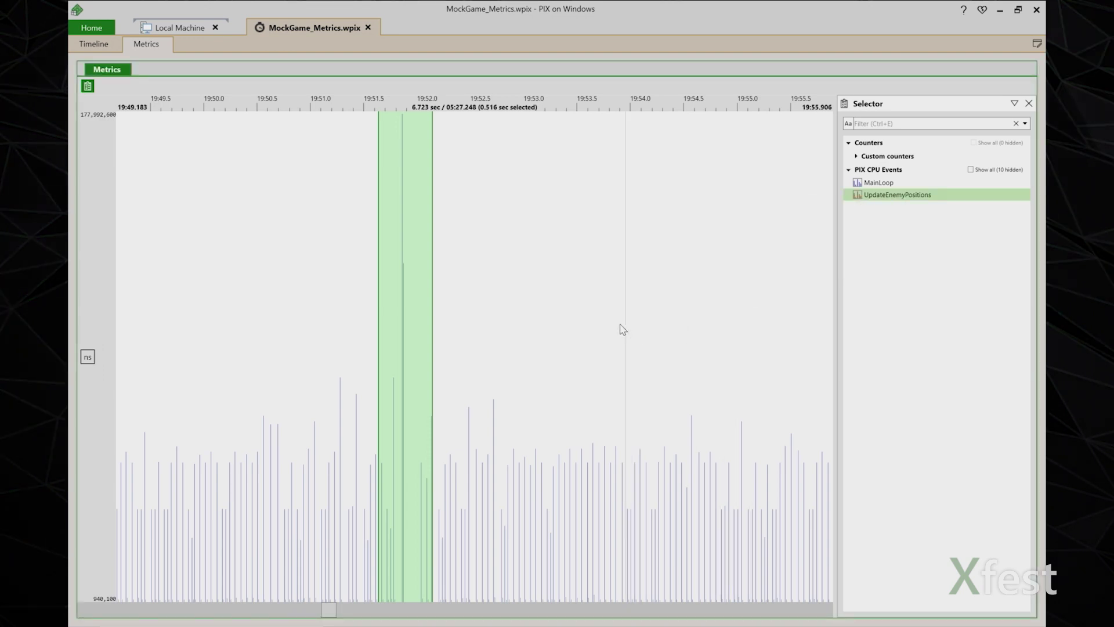
Compare the highlighted UpdateEnemyPositions spikes with the MainLoop spikes across the whole capture.
{"action": "scroll", "coordinate": [595, 322], "scroll_direction": "down", "scroll_amount": 5}
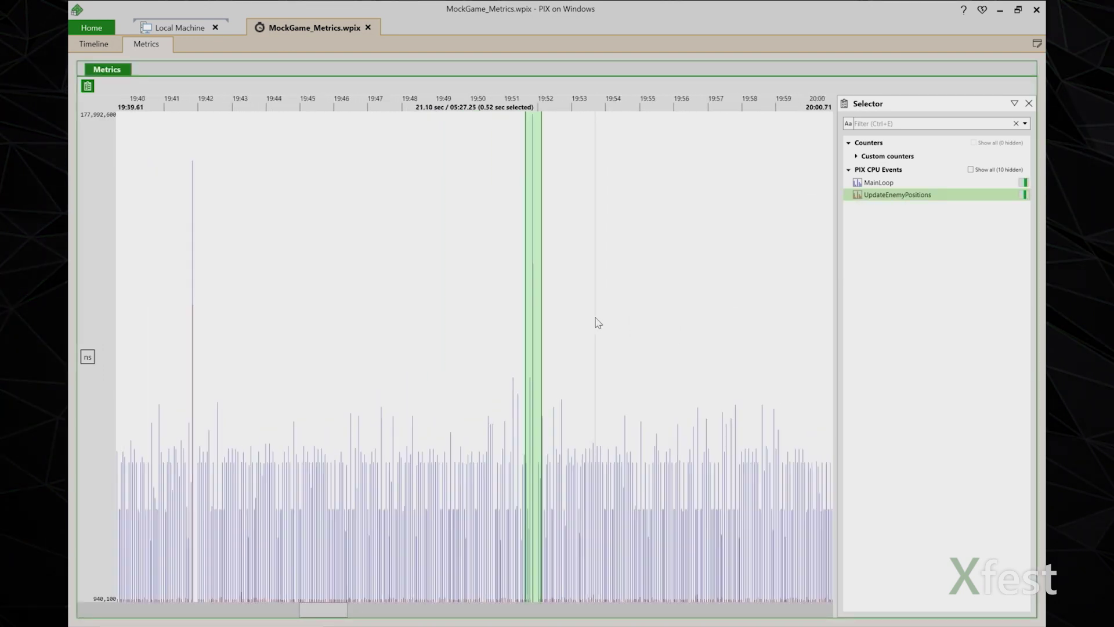
{"action": "scroll", "coordinate": [597, 322], "scroll_direction": "down", "scroll_amount": 9}
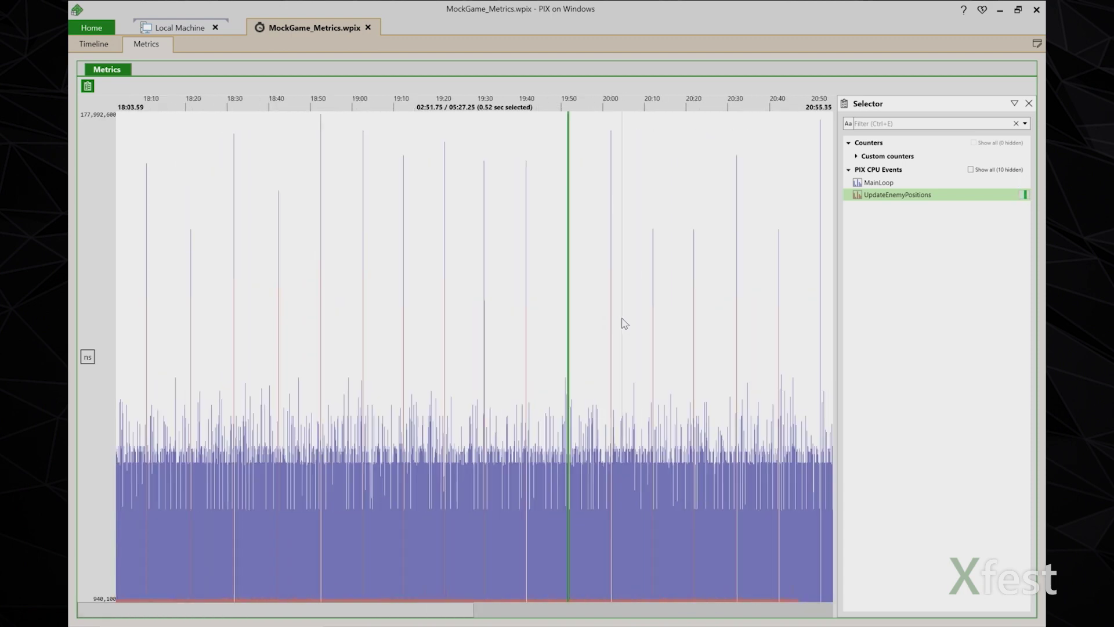
{"action": "scroll", "coordinate": [625, 323], "scroll_direction": "down", "scroll_amount": 3}
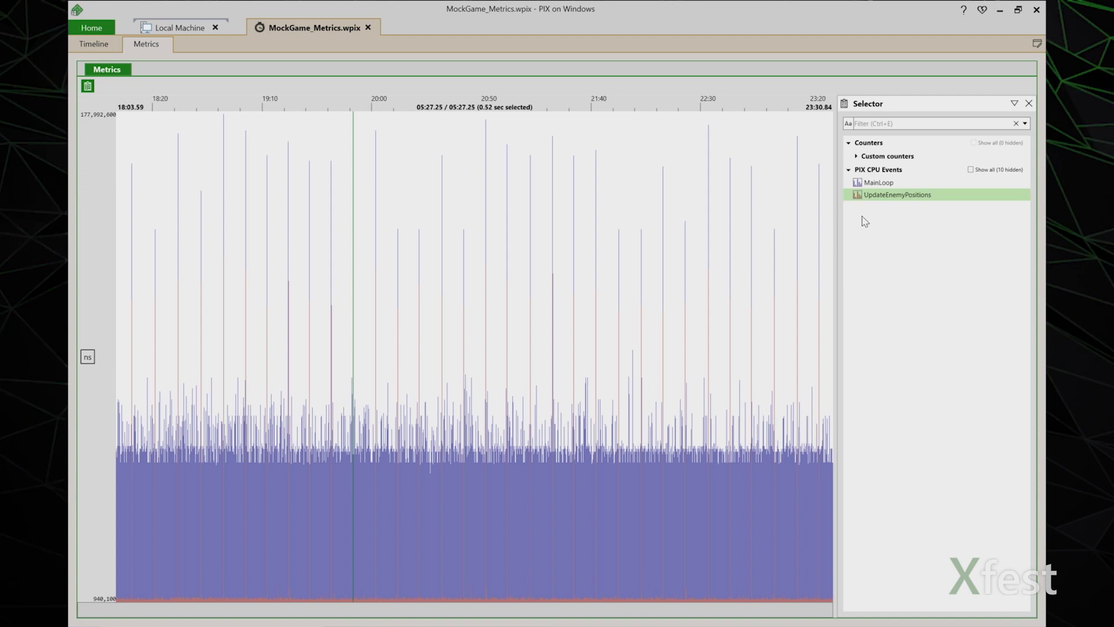
{"action": "left_click", "coordinate": [883, 195]}
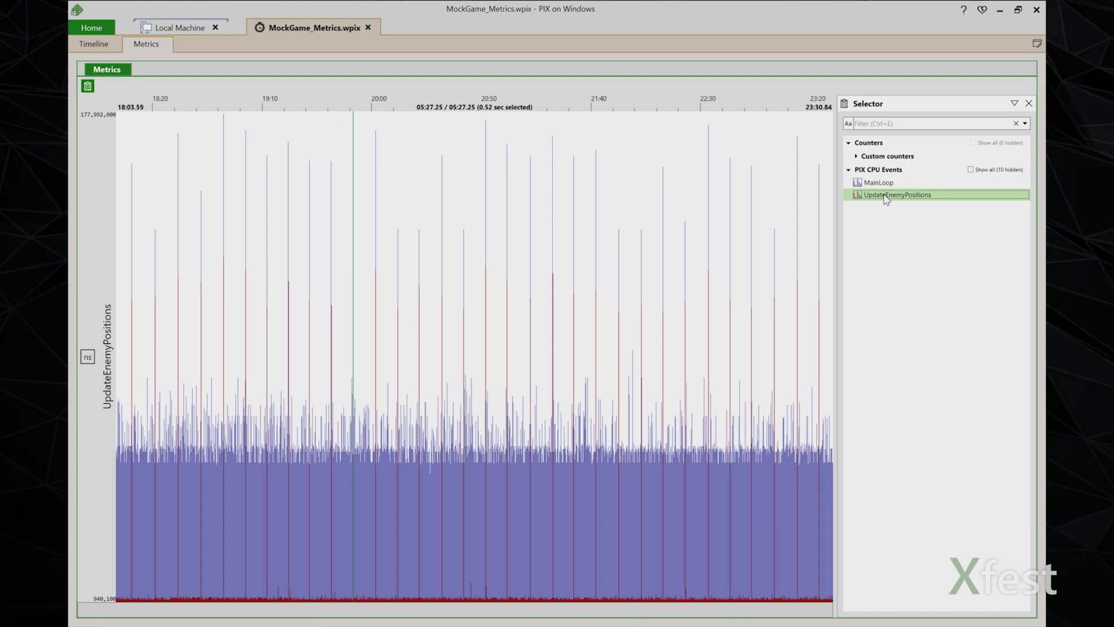
Return to the timeline and show the callstack of a CPU sample taken on AppMain during the long UpdateEnemyPositions event.
{"action": "left_click", "coordinate": [101, 48]}
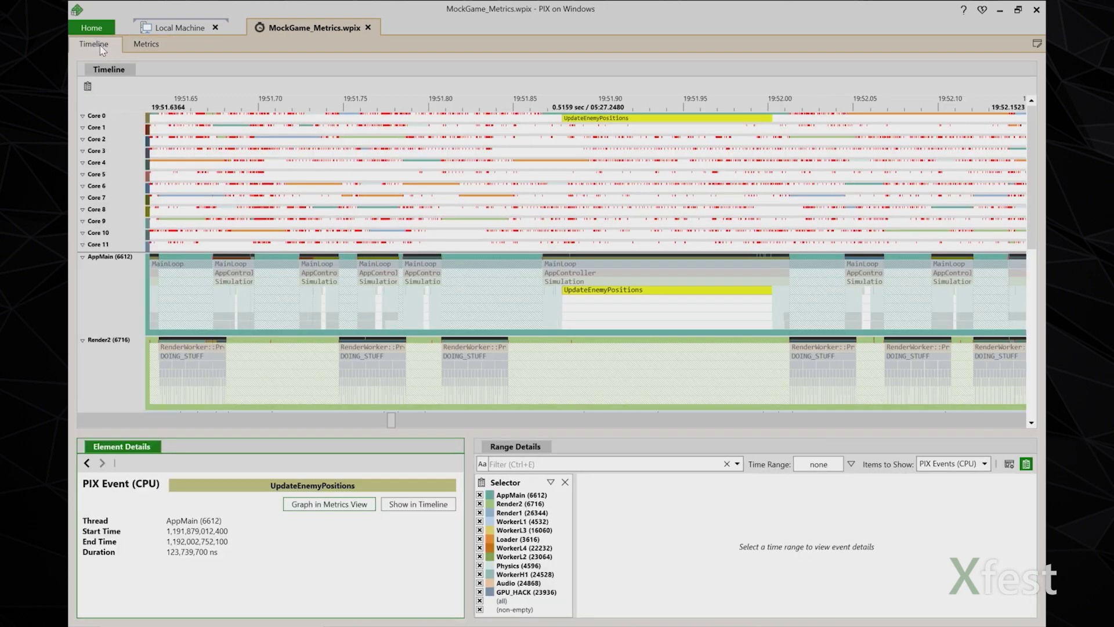
{"action": "left_click", "coordinate": [636, 306]}
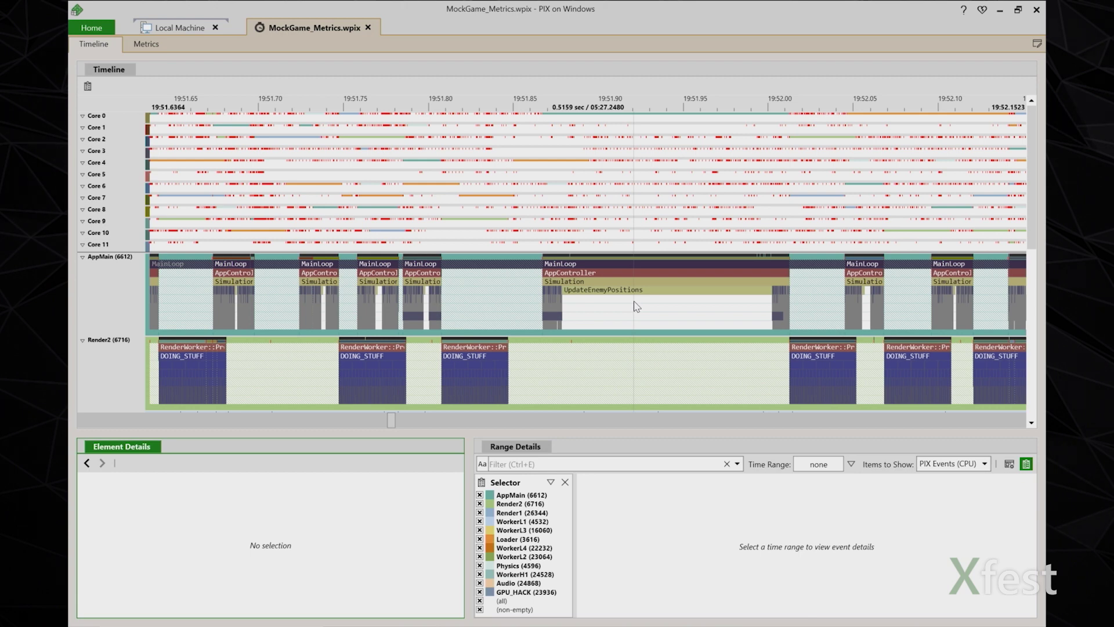
{"action": "left_click", "coordinate": [632, 254]}
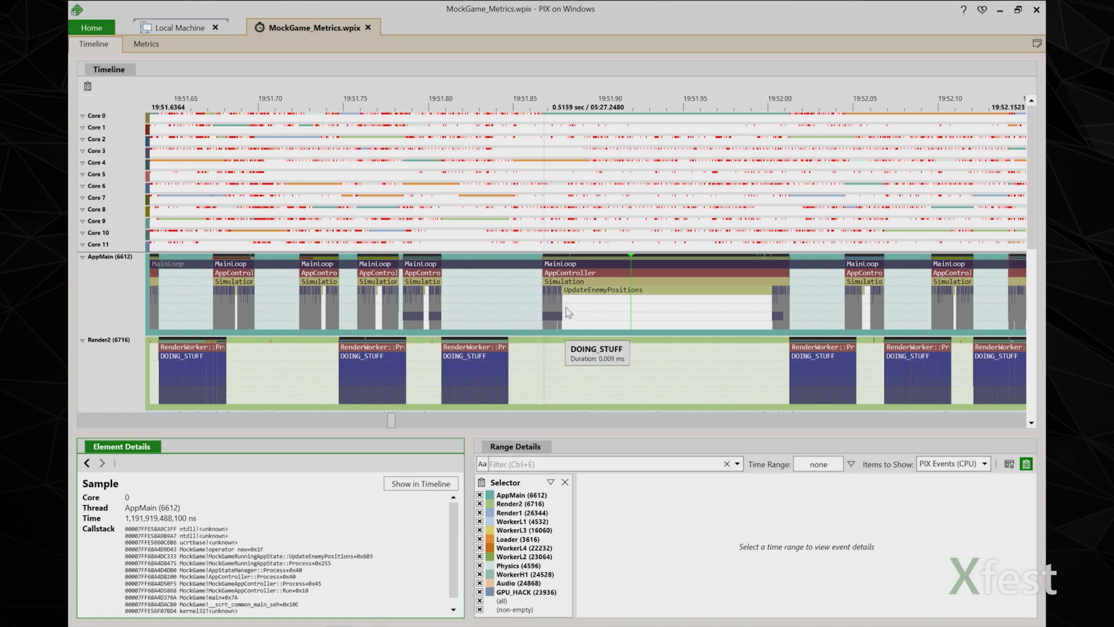
Select the roughly 123.17 ms range spanning the long UpdateEnemyPositions event and list its CPU Samples in the range details.
{"action": "left_click_drag", "start_coordinate": [572, 313], "coordinate": [771, 315]}
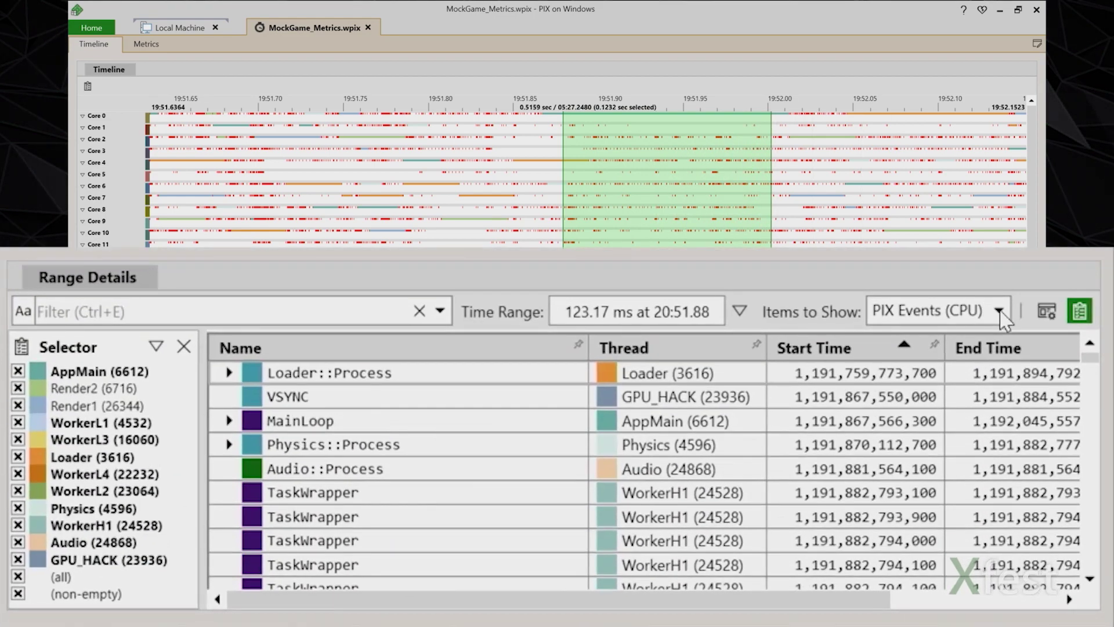
{"action": "left_click", "coordinate": [987, 432]}
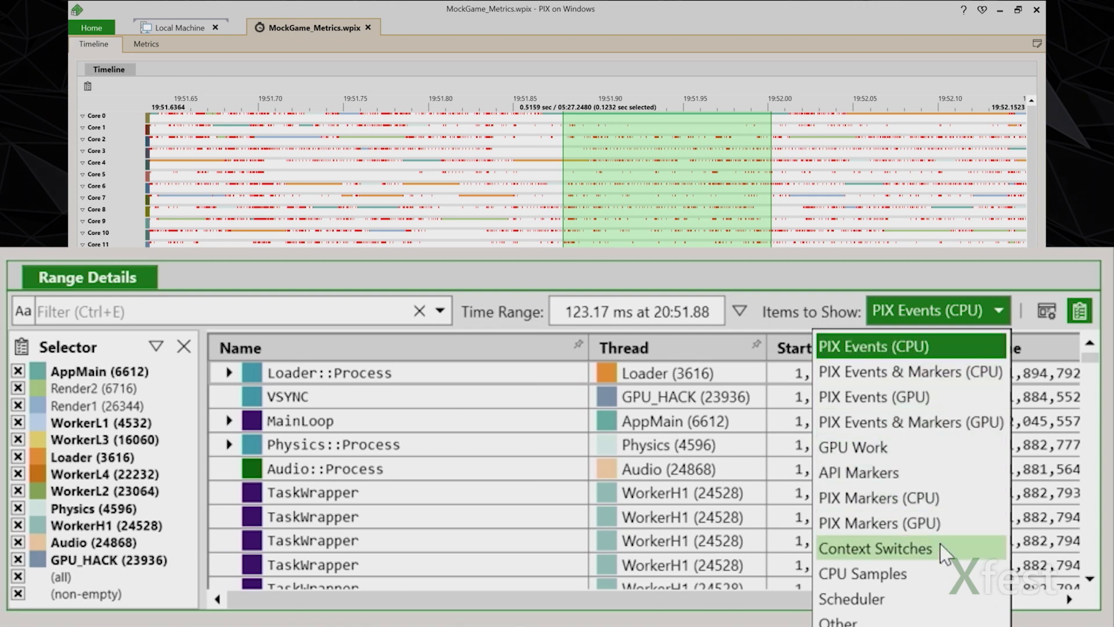
{"action": "left_click", "coordinate": [936, 581]}
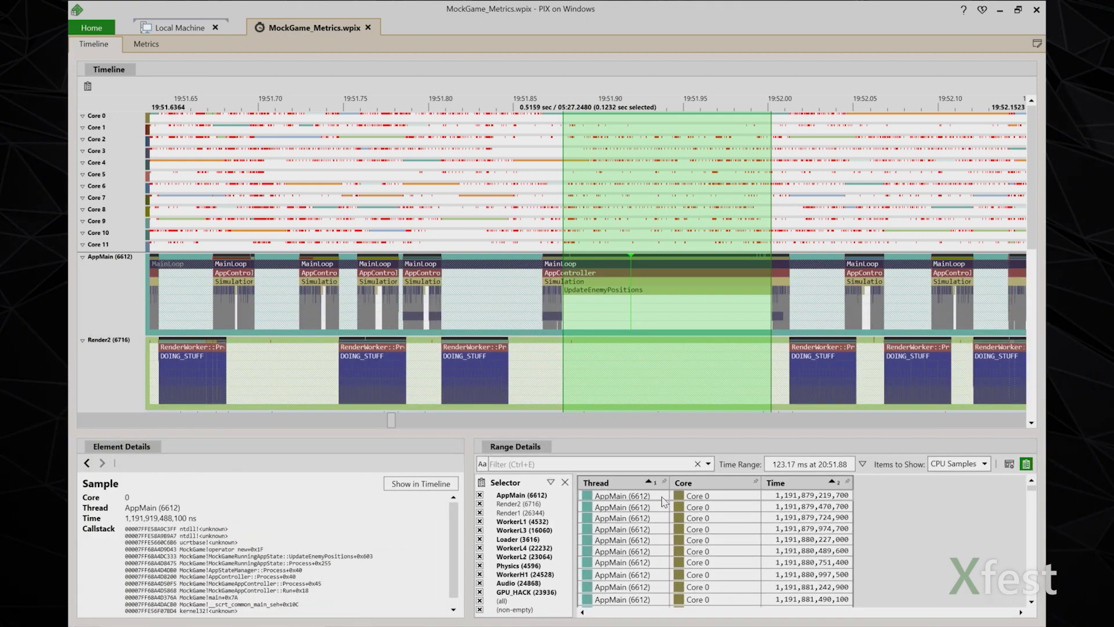
Examine the callstacks of the first eight AppMain CPU samples in the selected range one after another.
{"action": "left_click", "coordinate": [663, 498]}
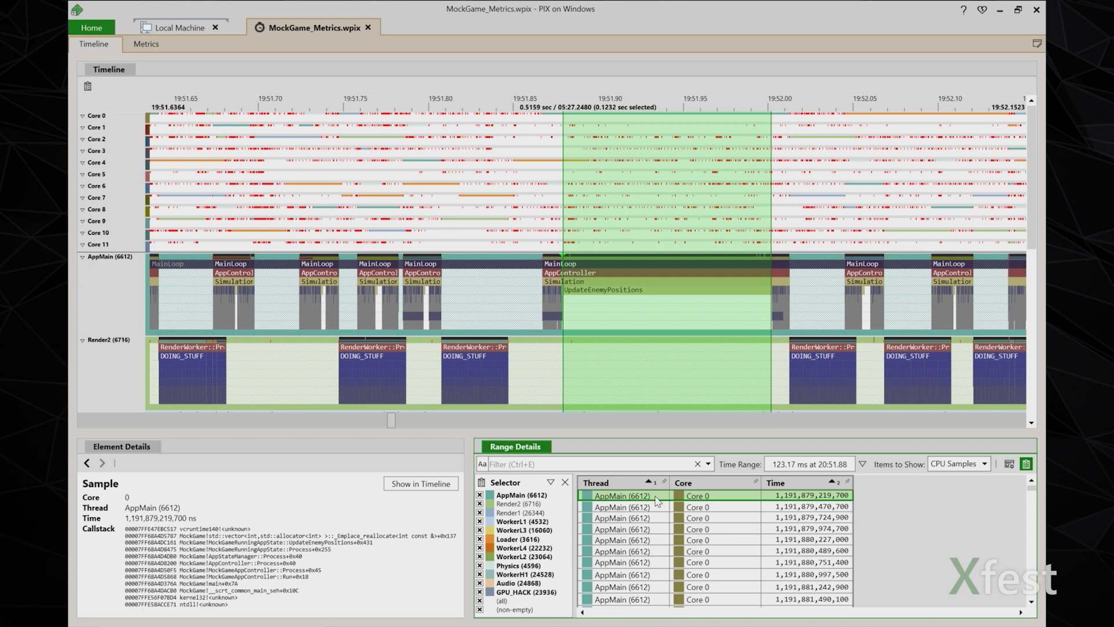
{"action": "key", "text": "Down"}
{"action": "key", "text": "Down"}
{"action": "key", "text": "Down"}
{"action": "key", "text": "Down"}
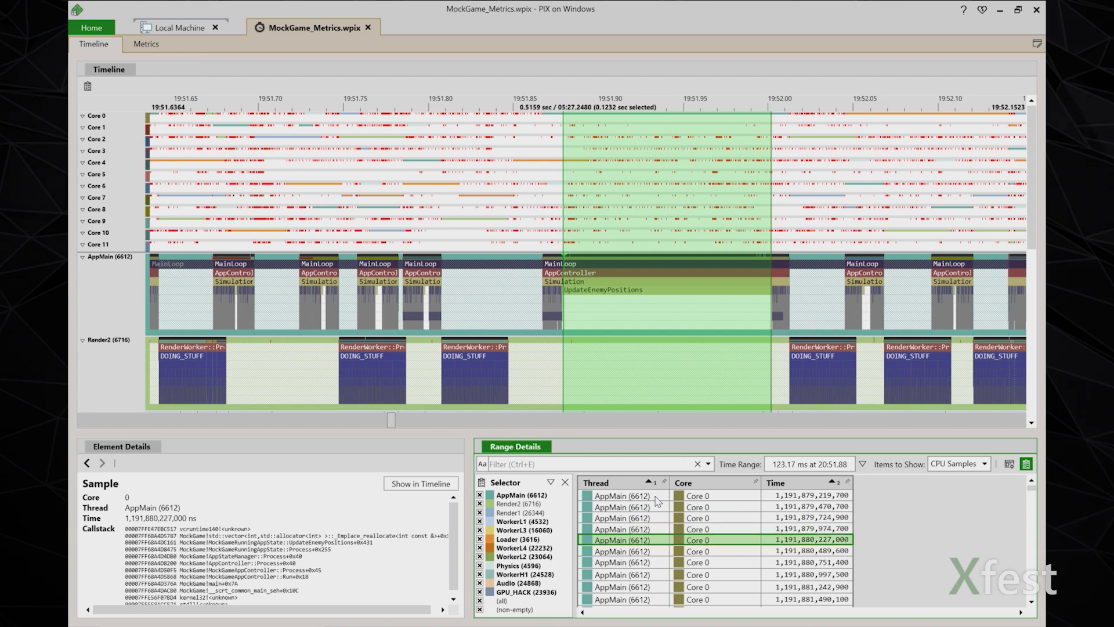
{"action": "key", "text": "Down"}
{"action": "key", "text": "Down"}
{"action": "key", "text": "Down"}
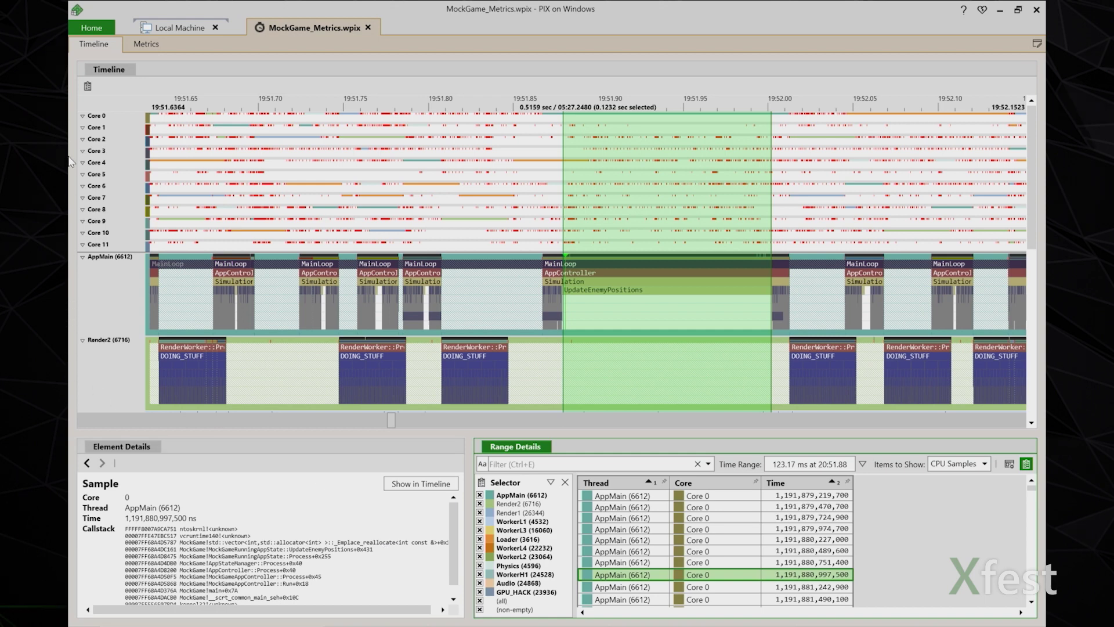
Return to the metrics graph and plot the NumBulletsProcessed custom counter alongside MainLoop and UpdateEnemyPositions.
{"action": "left_click", "coordinate": [149, 42]}
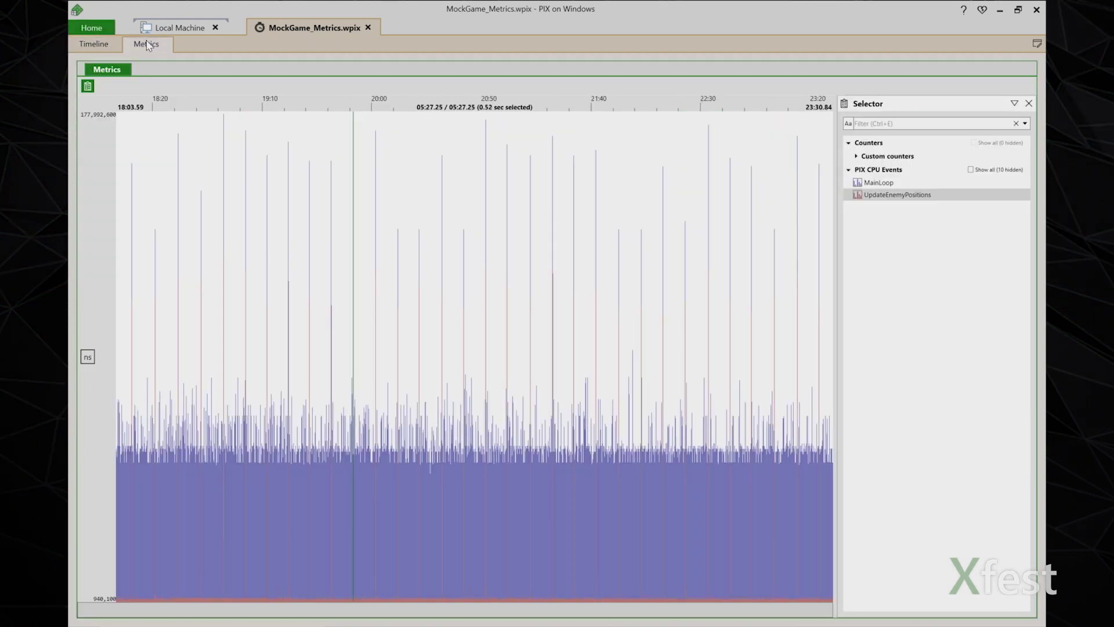
{"action": "left_click", "coordinate": [855, 157]}
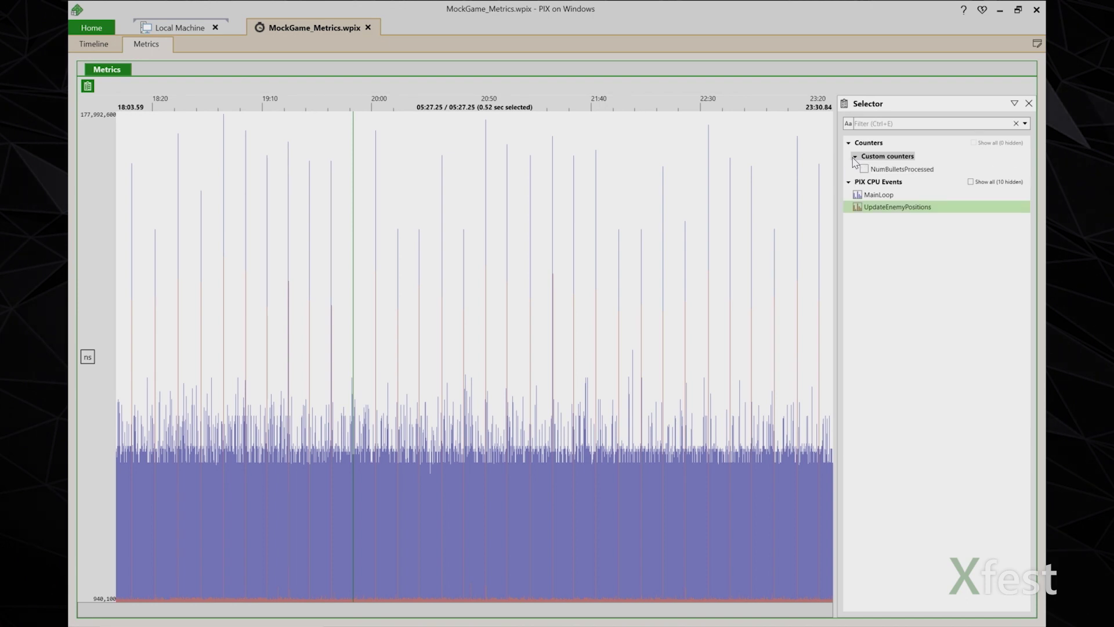
{"action": "left_click", "coordinate": [927, 174]}
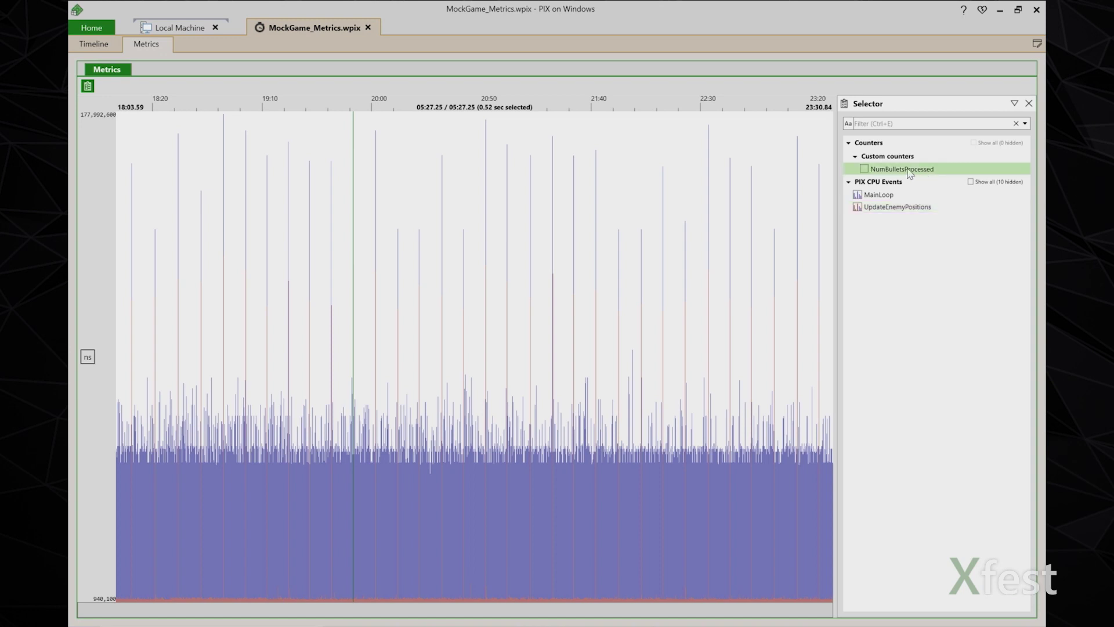
{"action": "left_click", "coordinate": [864, 169]}
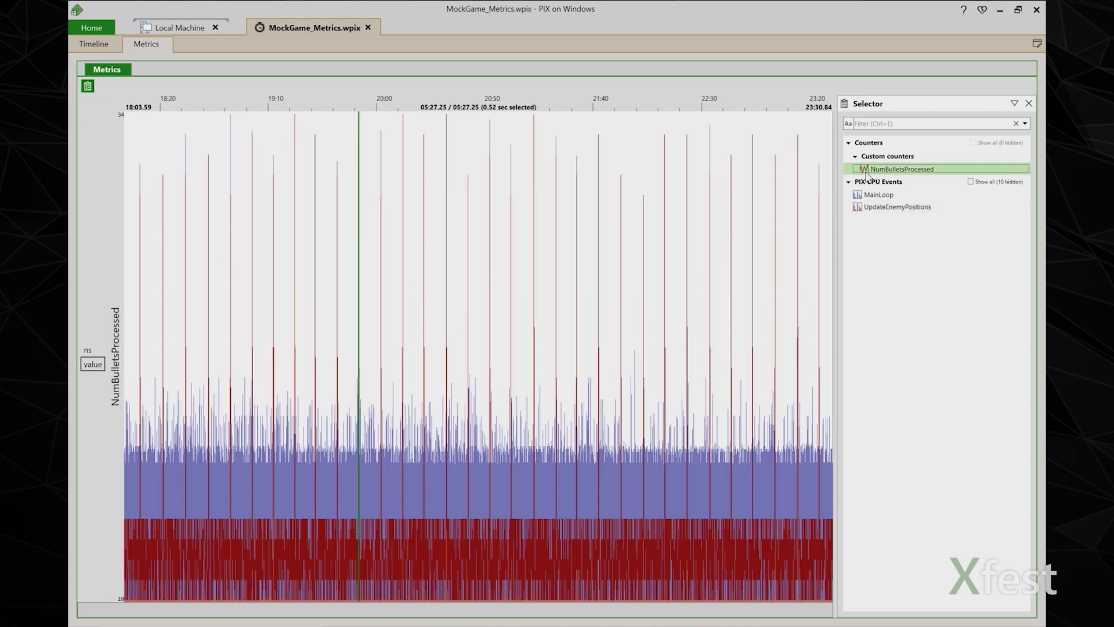
Set the line style of the NumBulletsProcessed counter to Impulse.
{"action": "right_click", "coordinate": [866, 173]}
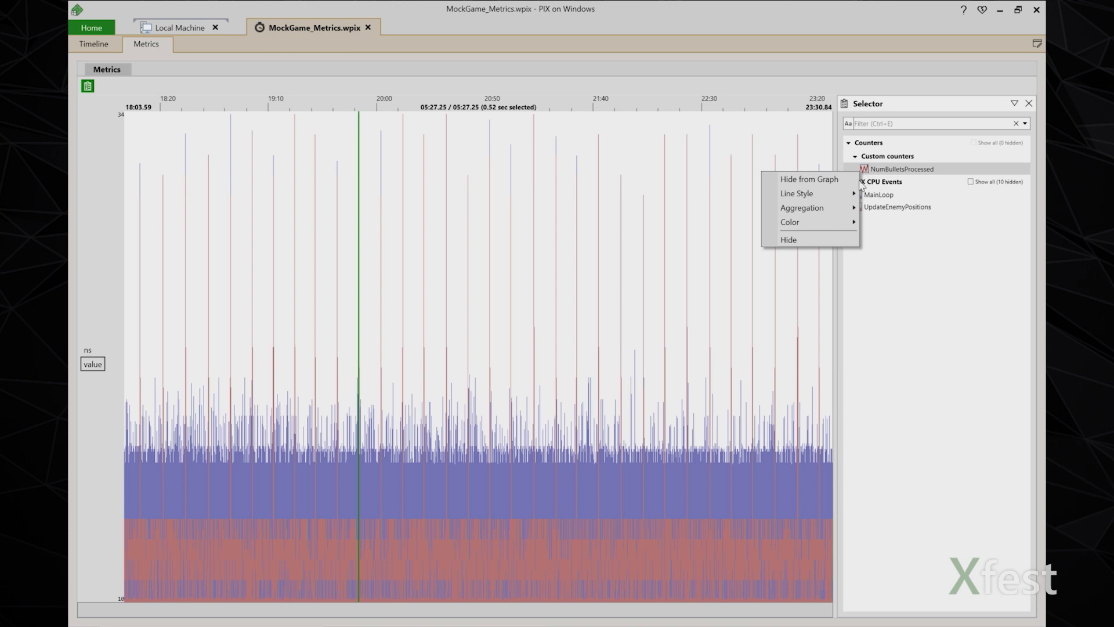
{"action": "mouse_move", "coordinate": [788, 195]}
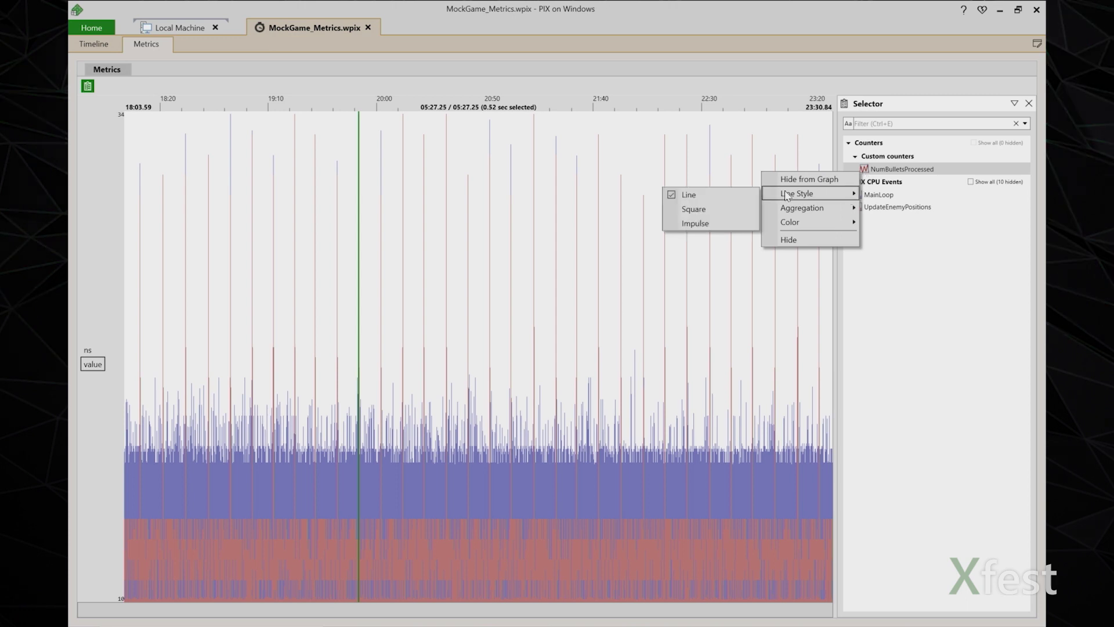
{"action": "left_click", "coordinate": [730, 224]}
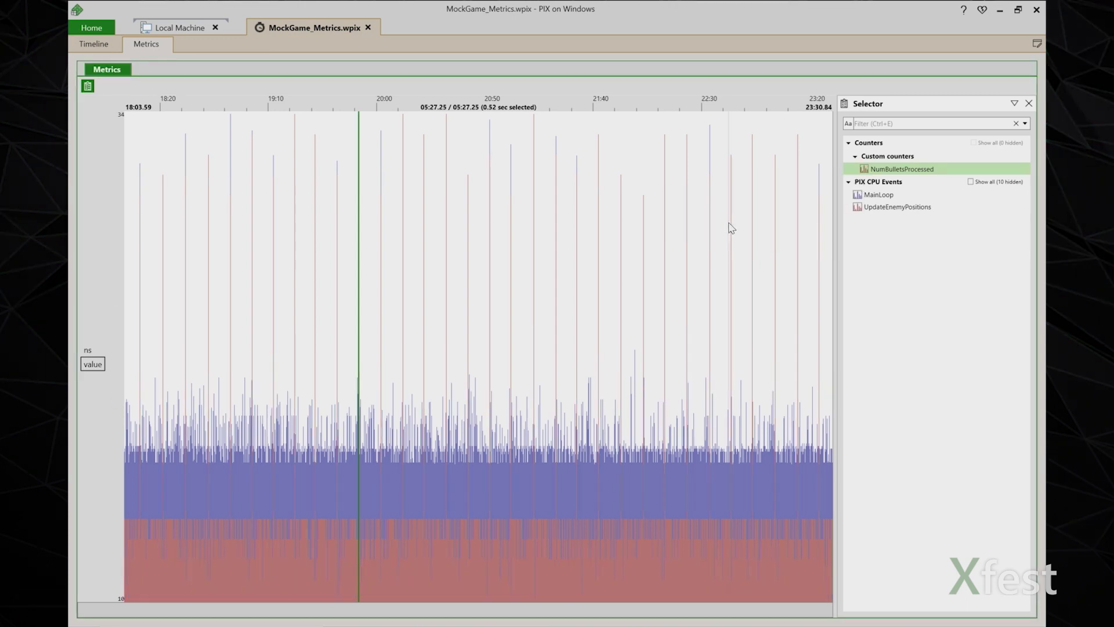
Change the graph color of the NumBulletsProcessed counter to teal.
{"action": "left_click", "coordinate": [945, 174]}
{"action": "left_click", "coordinate": [927, 175]}
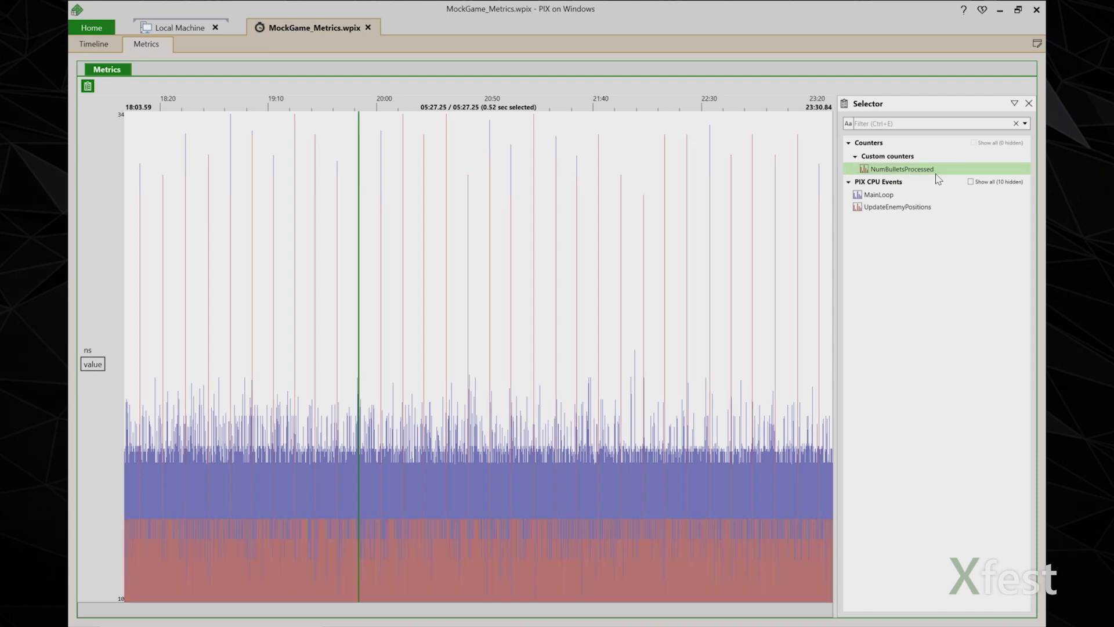
{"action": "left_click", "coordinate": [939, 174]}
{"action": "right_click", "coordinate": [937, 170]}
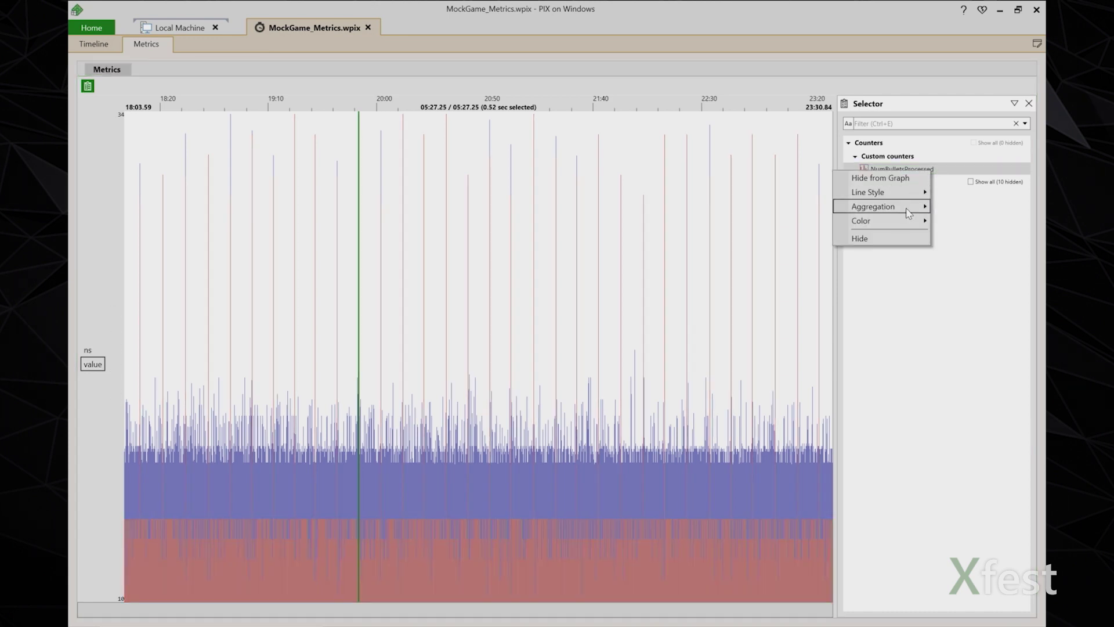
{"action": "mouse_move", "coordinate": [904, 224]}
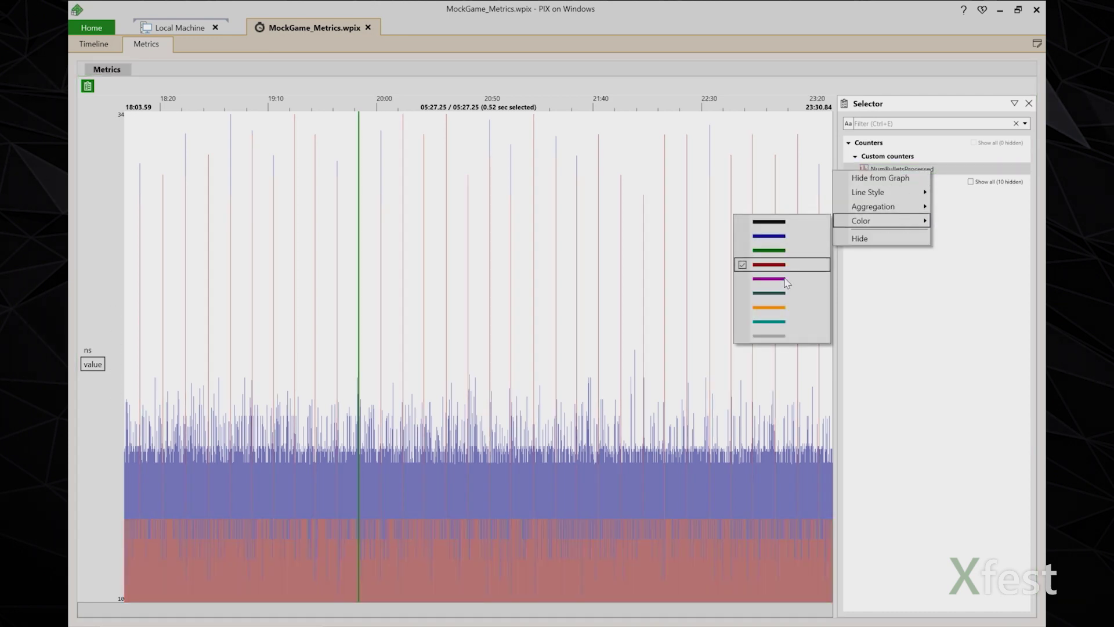
{"action": "left_click", "coordinate": [778, 320]}
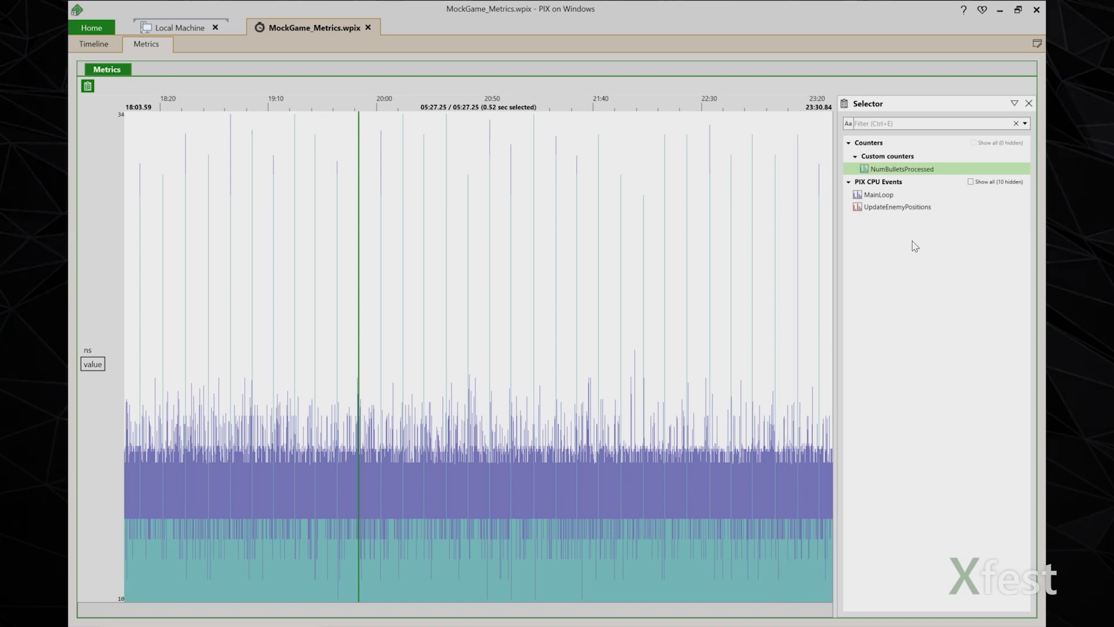
Highlight UpdateEnemyPositions, MainLoop and NumBulletsProcessed in turn to compare where their spikes fall across the capture.
{"action": "left_click", "coordinate": [912, 211]}
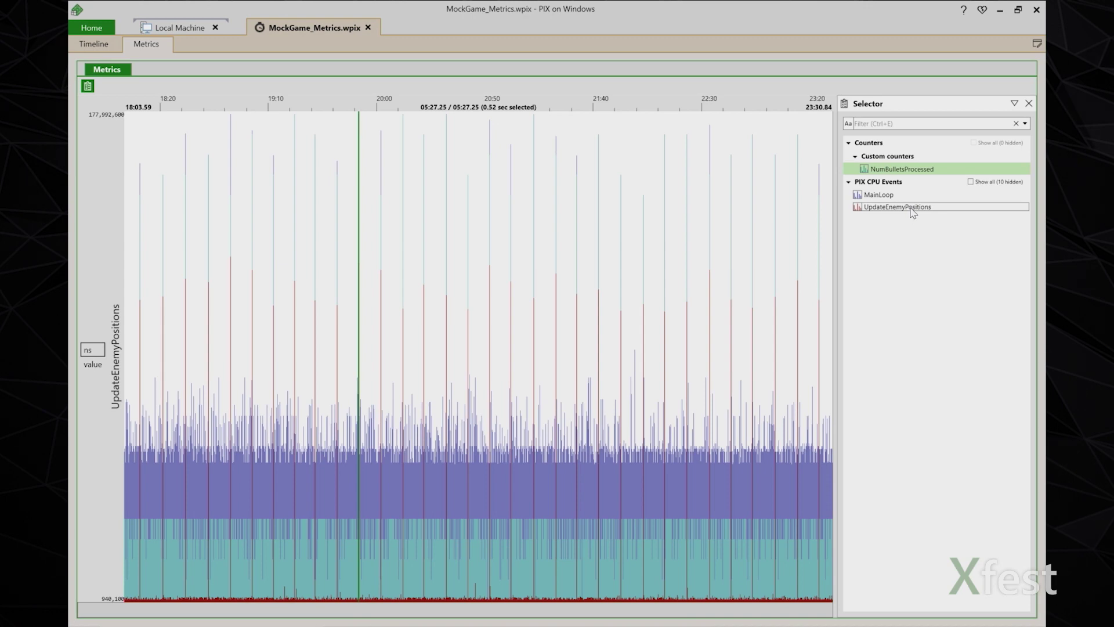
{"action": "left_click", "coordinate": [912, 208]}
{"action": "left_click", "coordinate": [936, 169]}
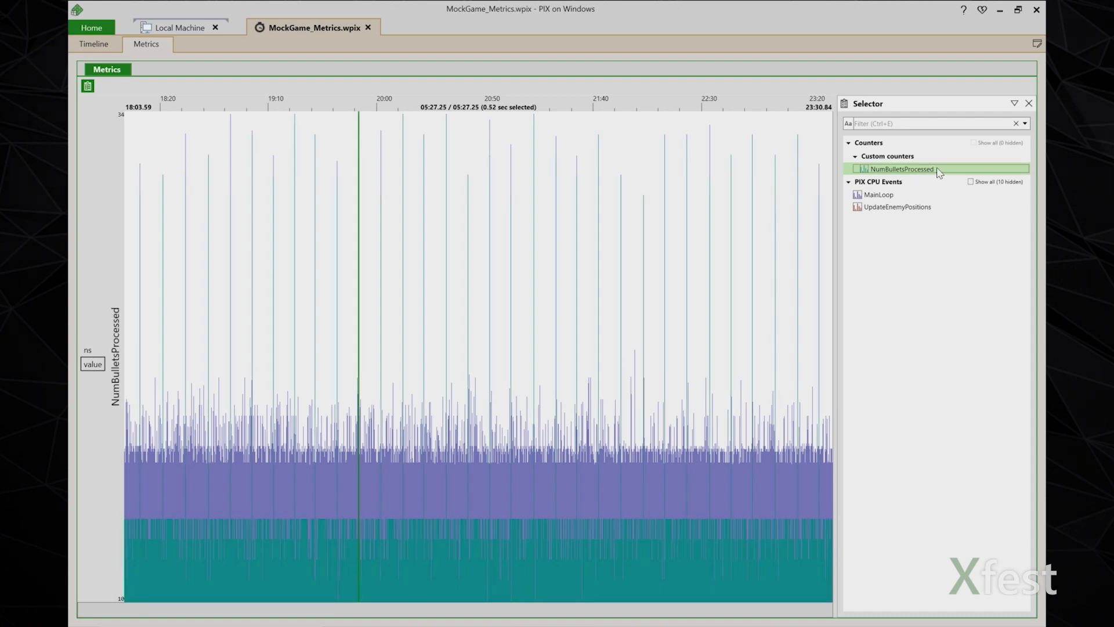
{"action": "left_click", "coordinate": [940, 209]}
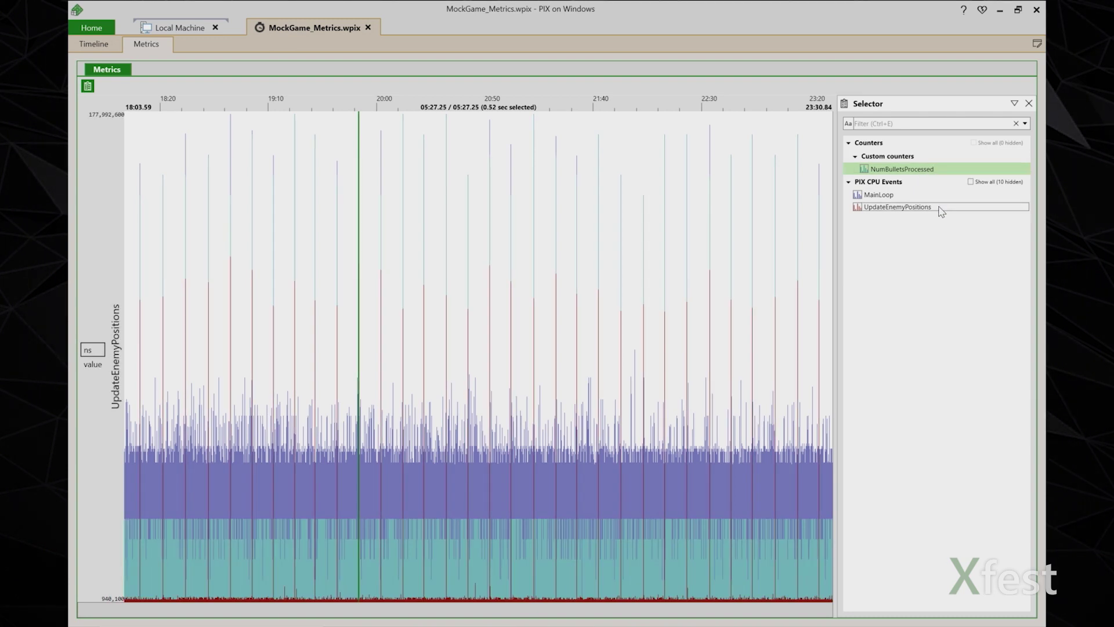
{"action": "left_click", "coordinate": [942, 210]}
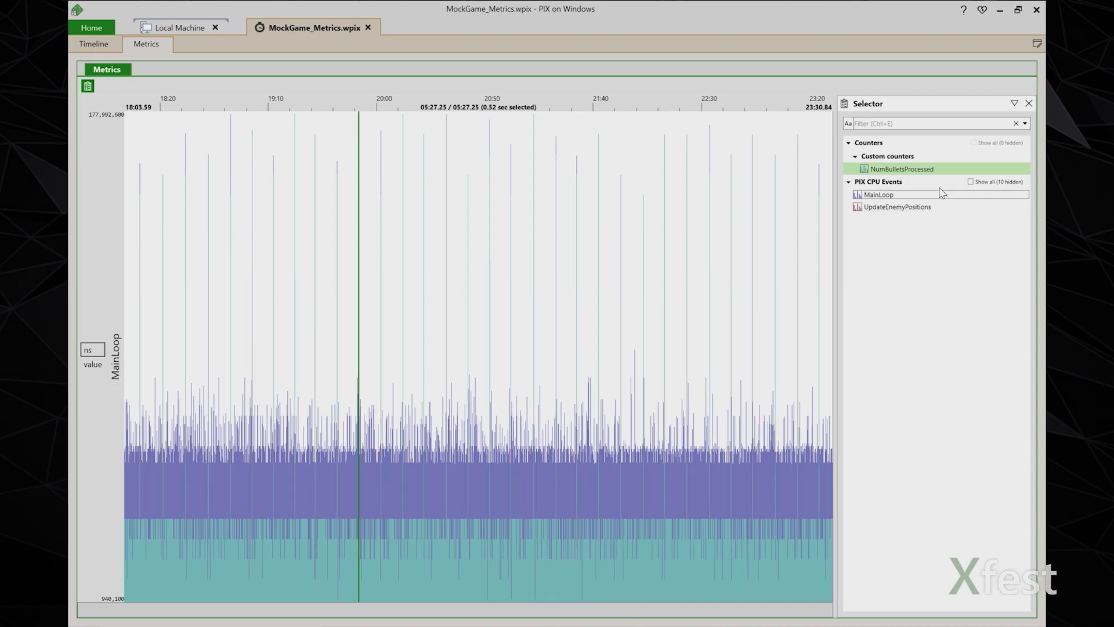
{"action": "left_click", "coordinate": [945, 174]}
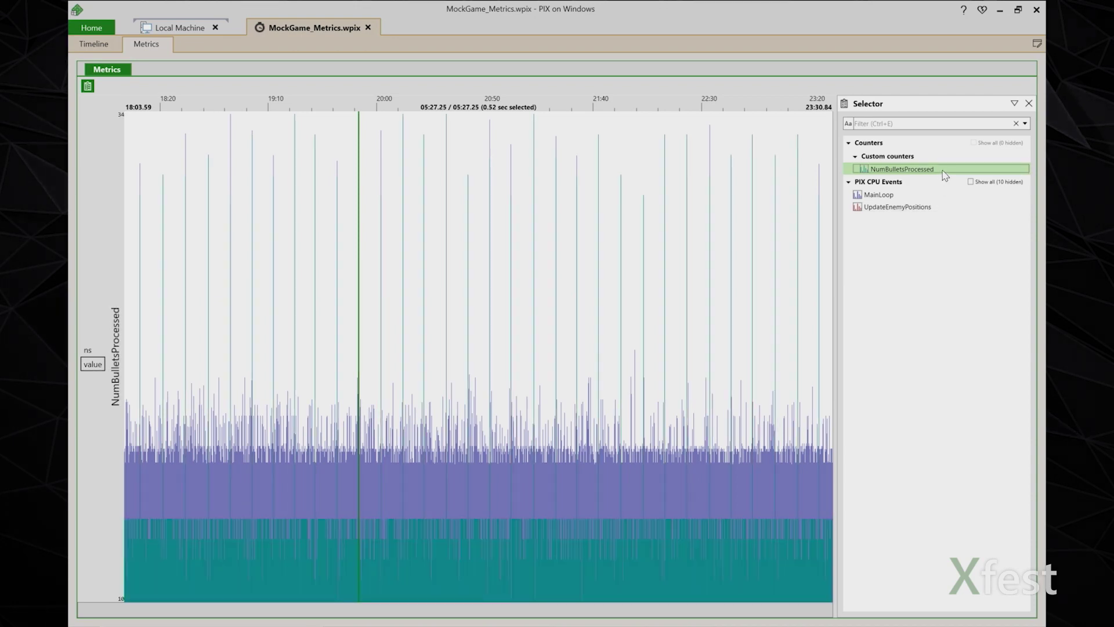